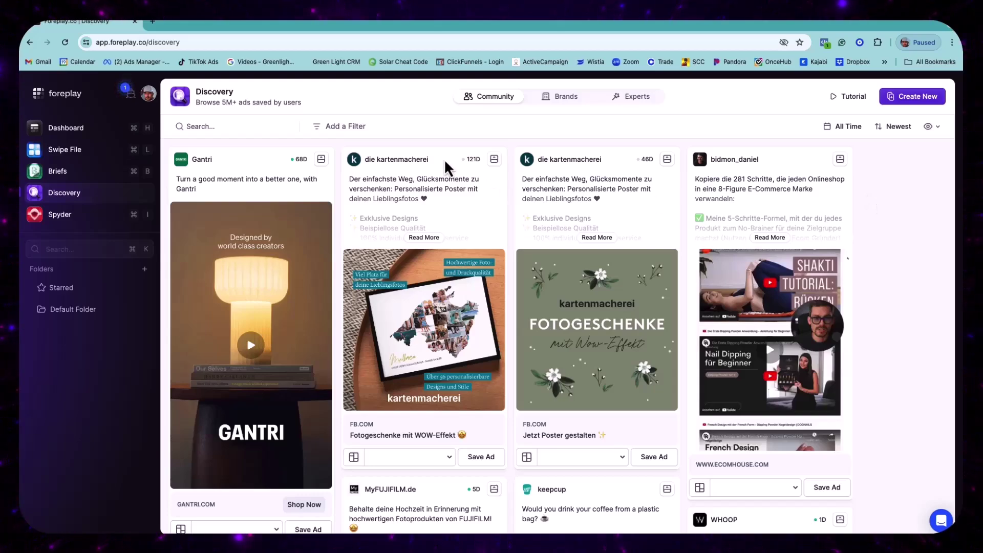
Step: Add a Platform filter to the Discovery feed without selecting any platform
click(345, 126)
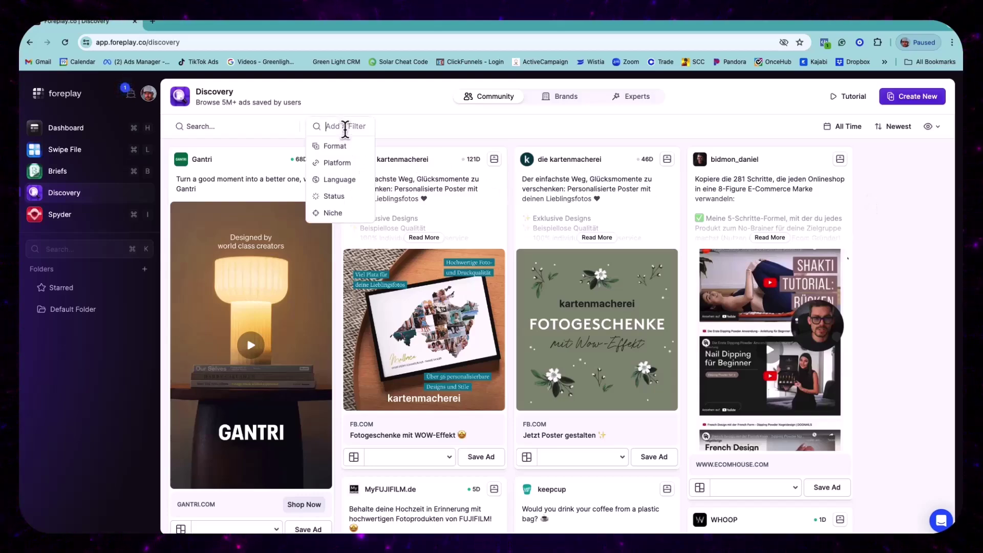
click(338, 163)
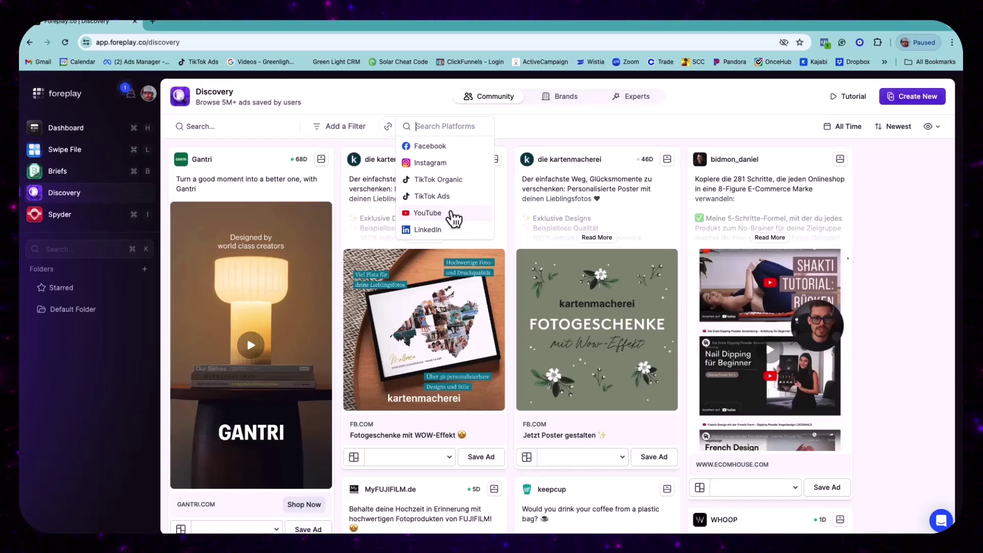
click(534, 140)
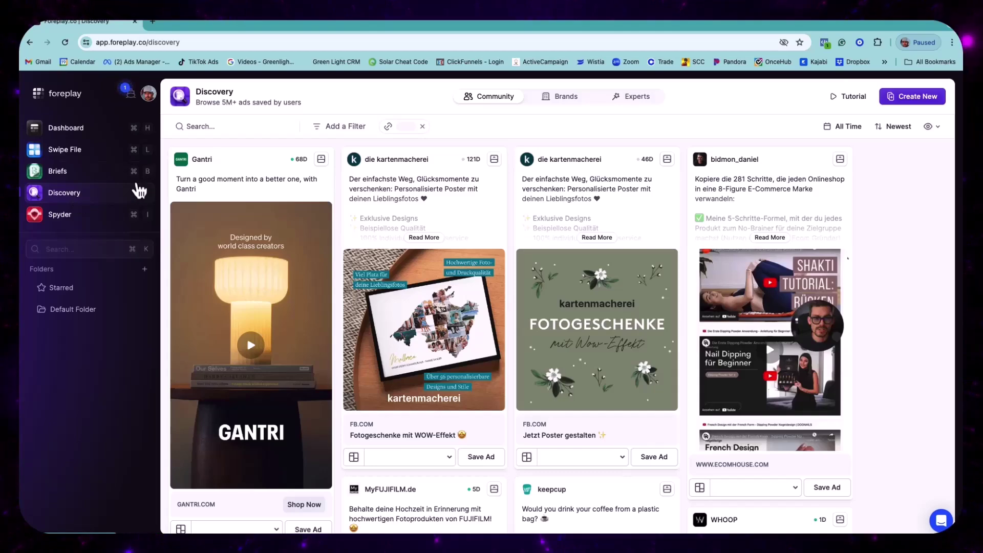
Step: Focus the feed search field, then switch to the Spyder brand tracker
click(208, 127)
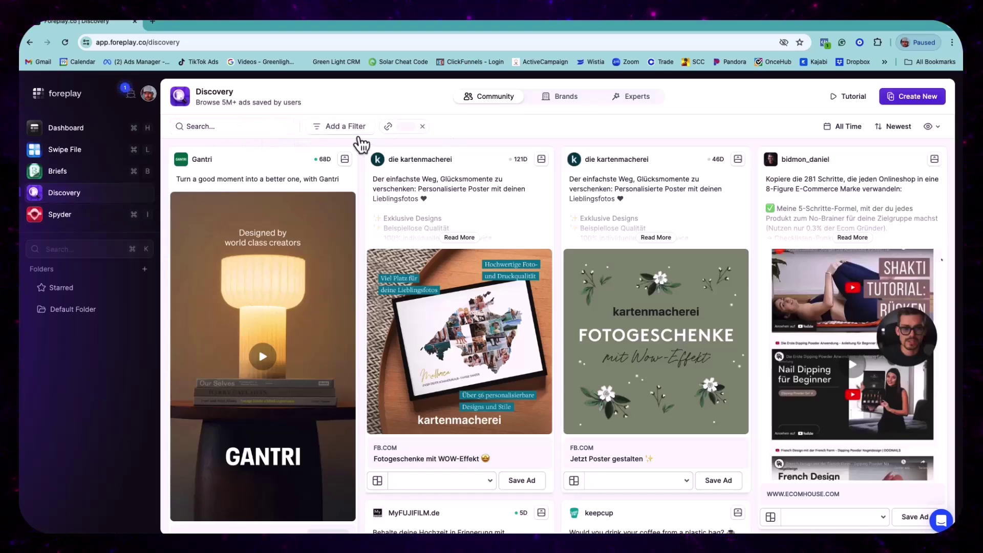
click(59, 214)
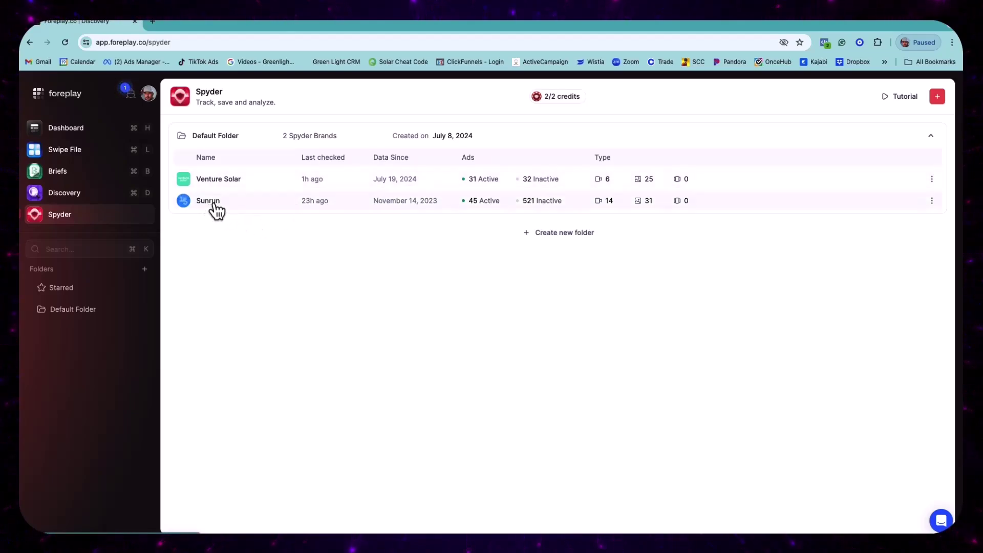
Step: Open Sunrun from the Spyder brand list to view its ad library
click(221, 206)
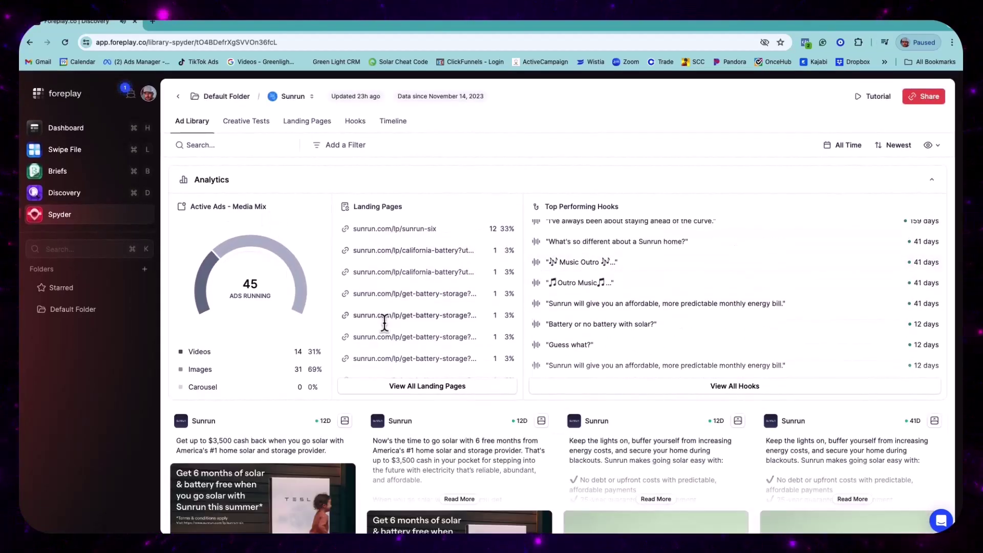
scroll(383, 313, down, 3)
scroll(240, 351, down, 3)
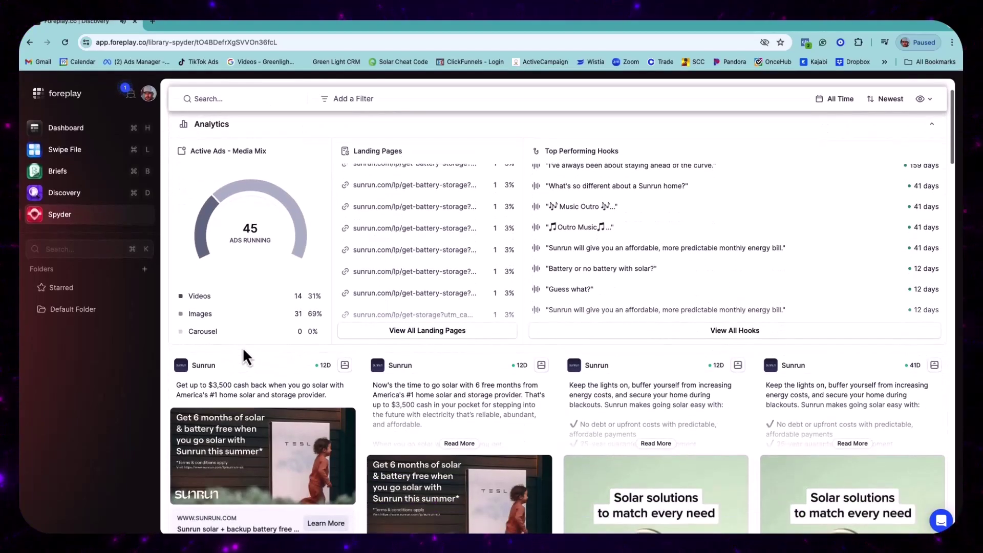
scroll(250, 198, down, 1)
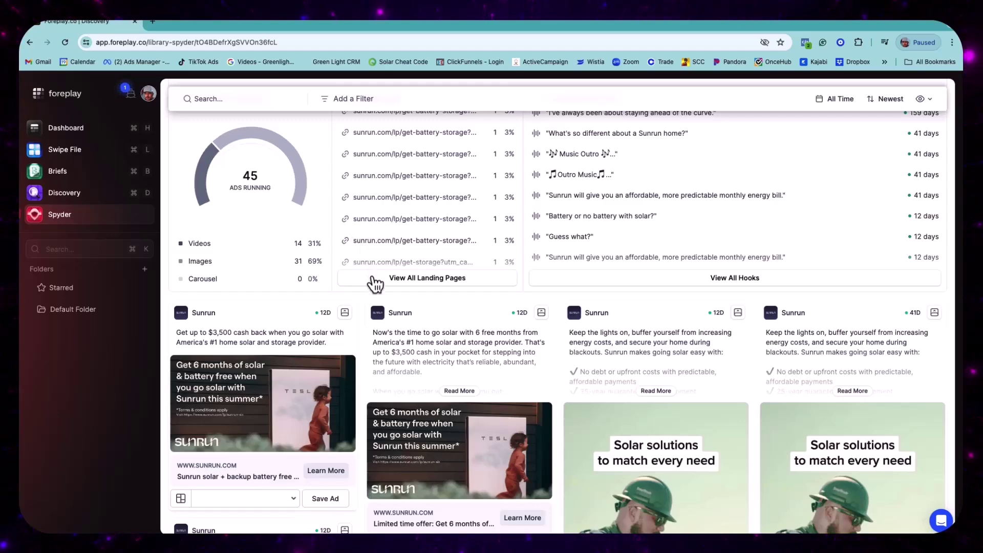
scroll(371, 281, down, 3)
scroll(370, 281, down, 3)
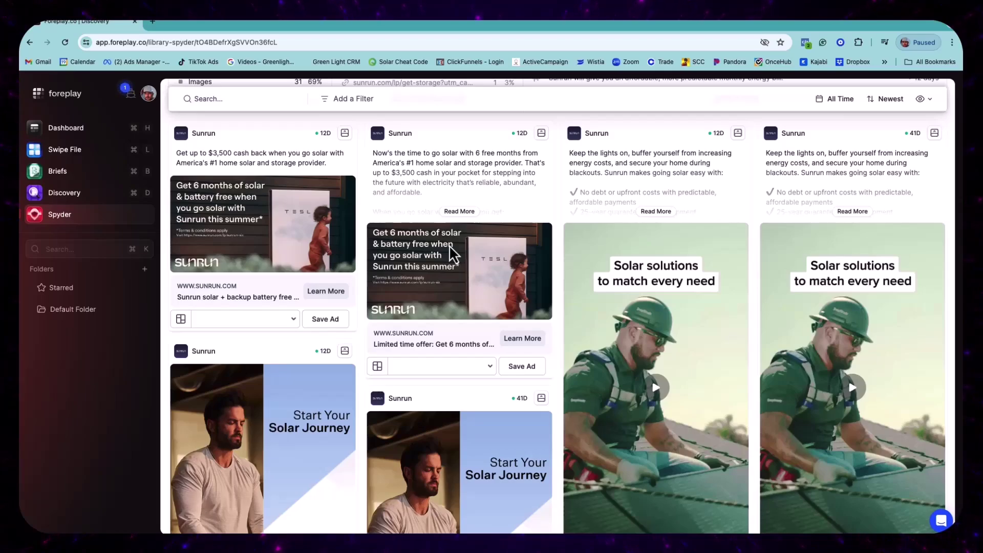
scroll(489, 300, up, 2)
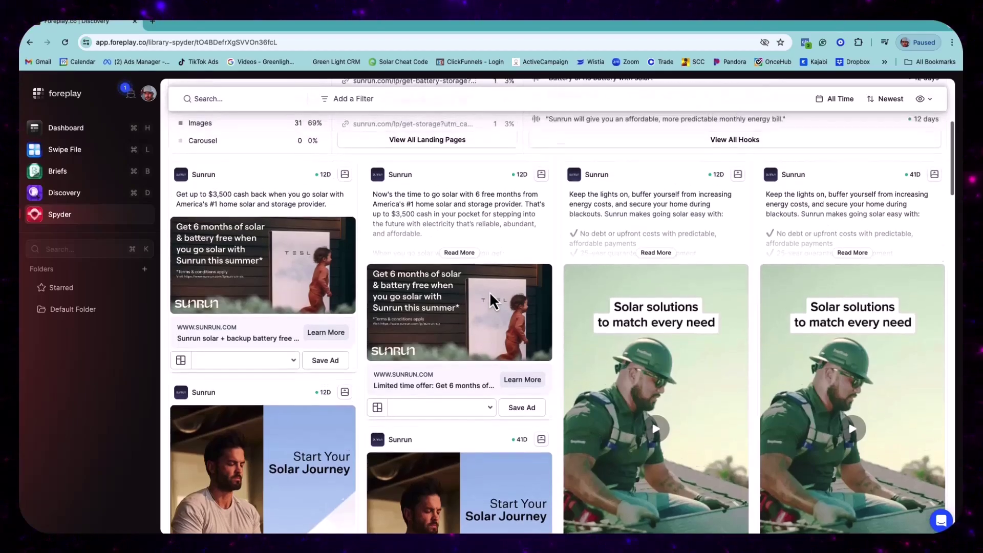
scroll(488, 293, up, 3)
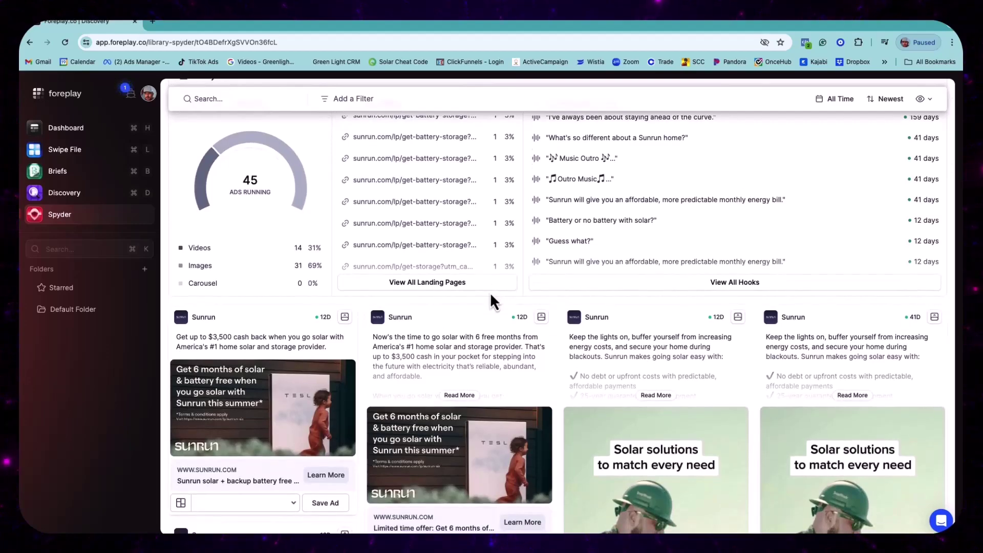
scroll(489, 292, up, 1)
scroll(474, 345, down, 1)
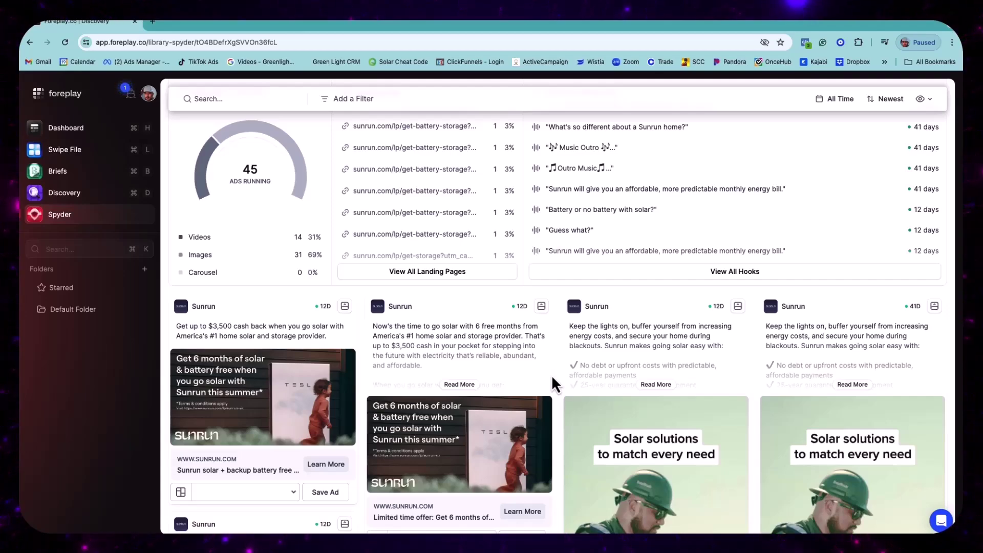
scroll(646, 377, down, 3)
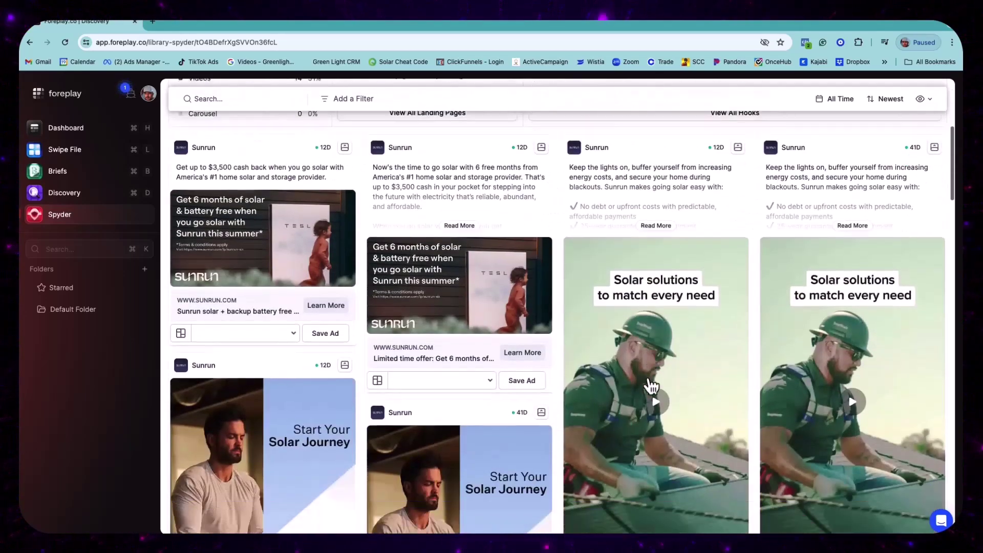
scroll(649, 380, down, 2)
scroll(651, 385, up, 1)
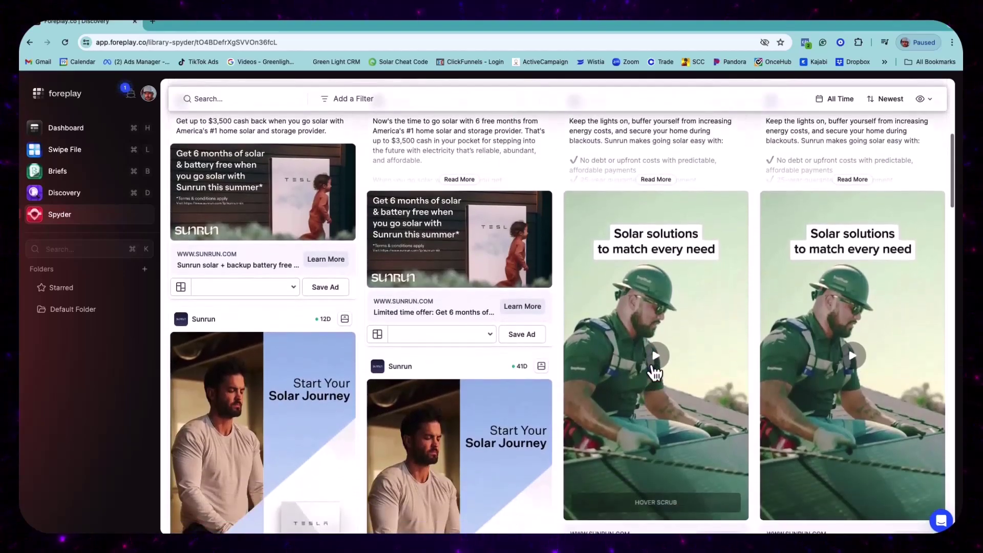
Step: Play and pause two Sunrun video ads, including 'There's no better time to go solar in CA'
click(654, 357)
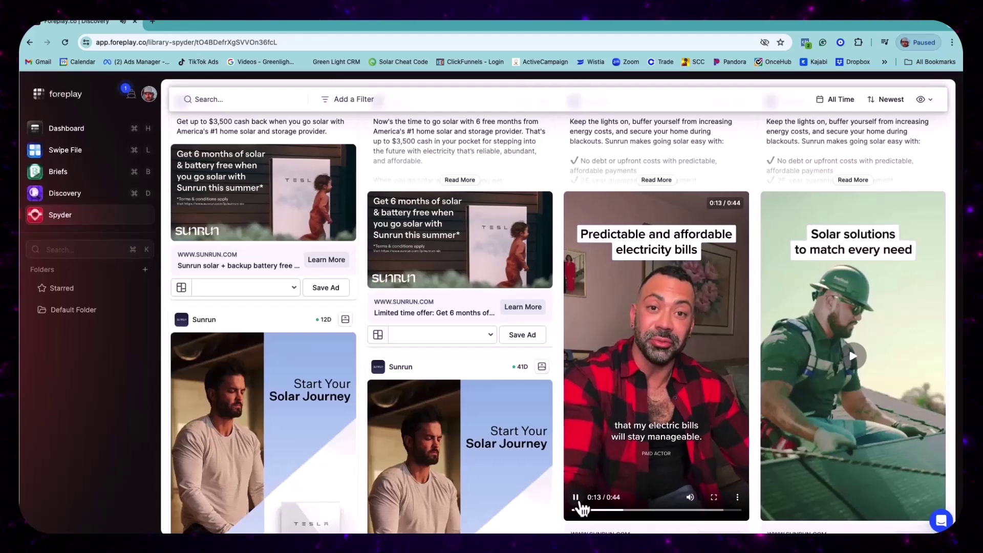
click(576, 500)
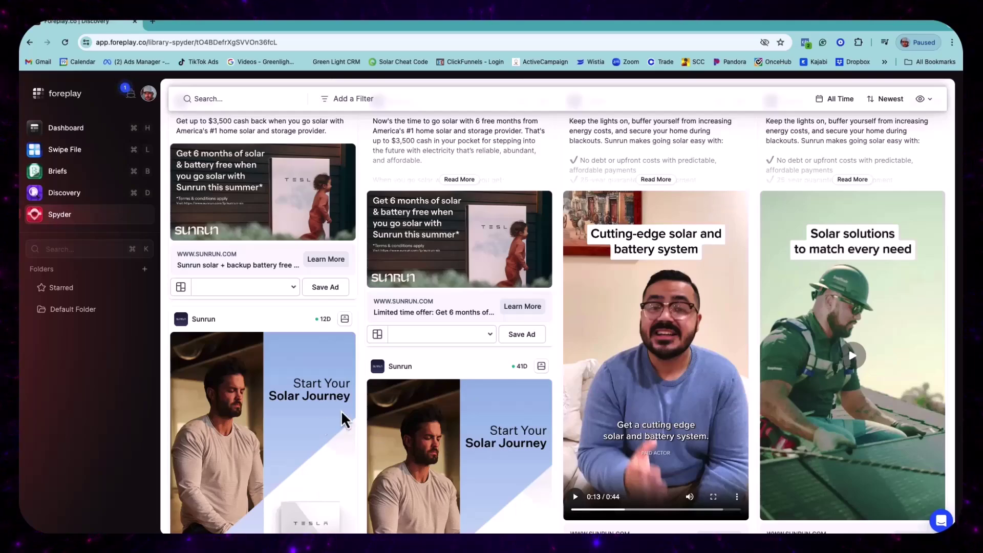
scroll(631, 375, up, 10)
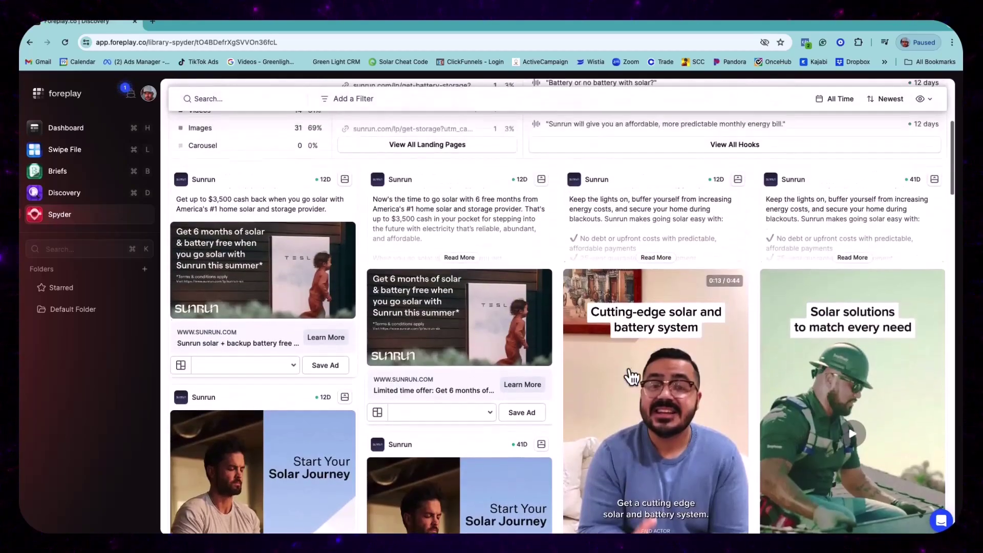
scroll(631, 373, down, 5)
scroll(631, 374, down, 5)
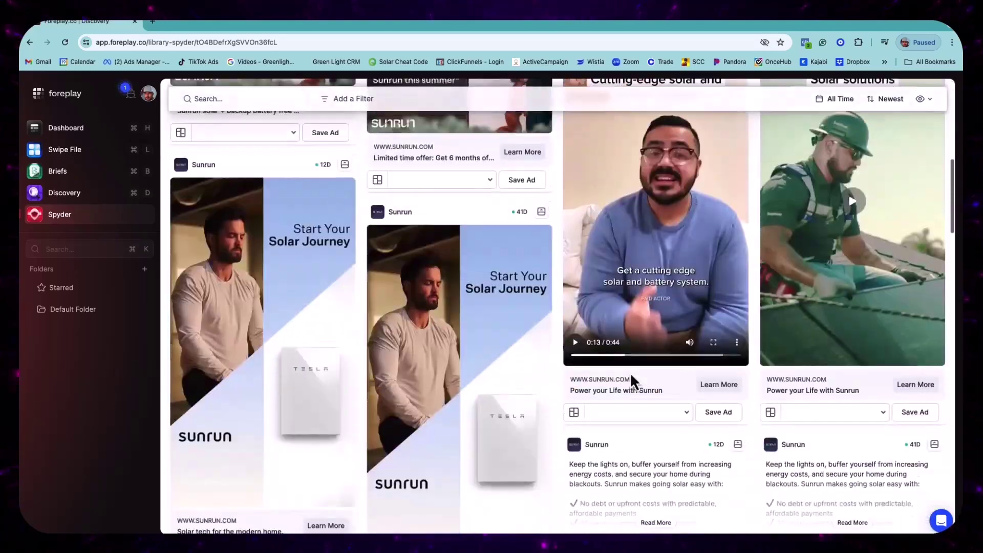
scroll(631, 375, up, 2)
scroll(635, 376, down, 3)
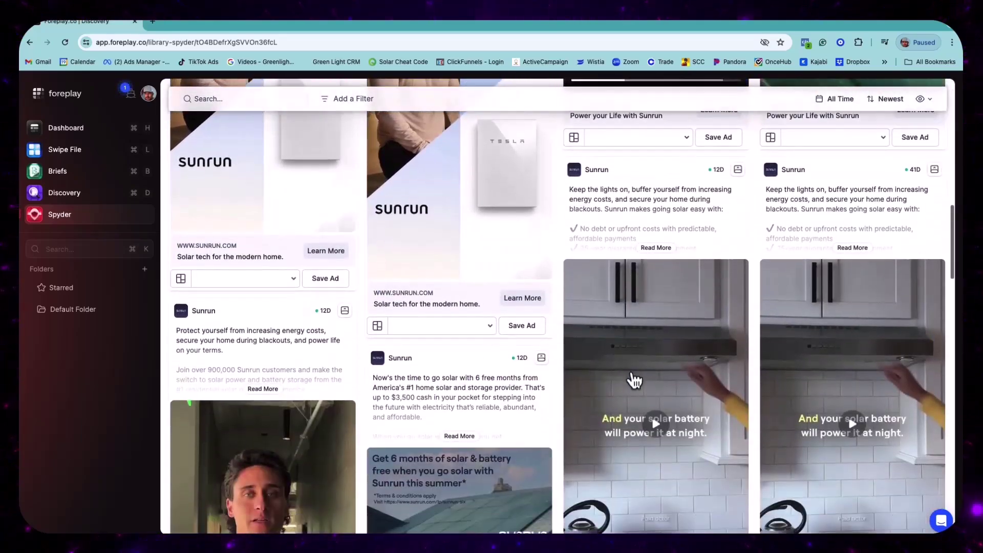
scroll(634, 376, down, 2)
scroll(636, 378, down, 2)
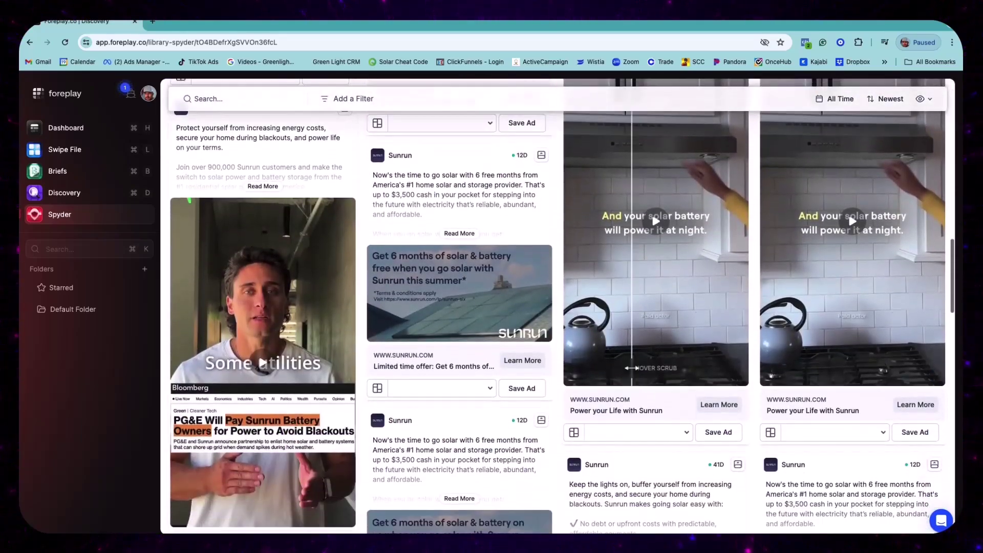
scroll(636, 377, up, 3)
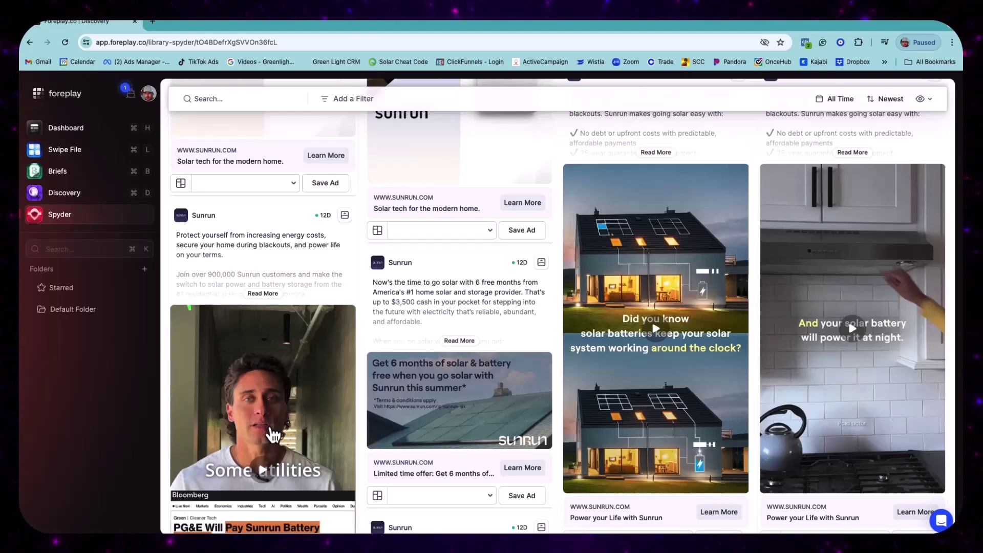
scroll(273, 434, down, 3)
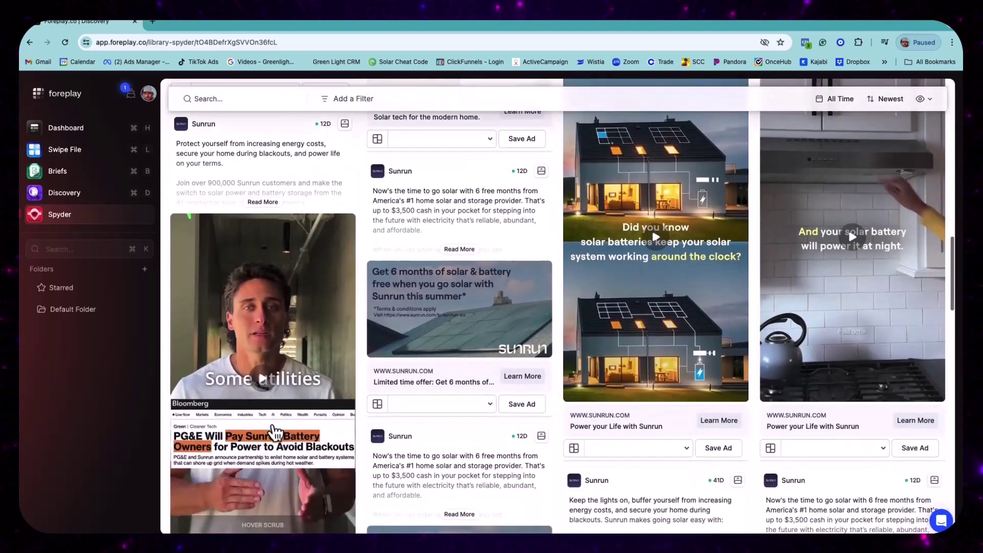
scroll(272, 433, down, 4)
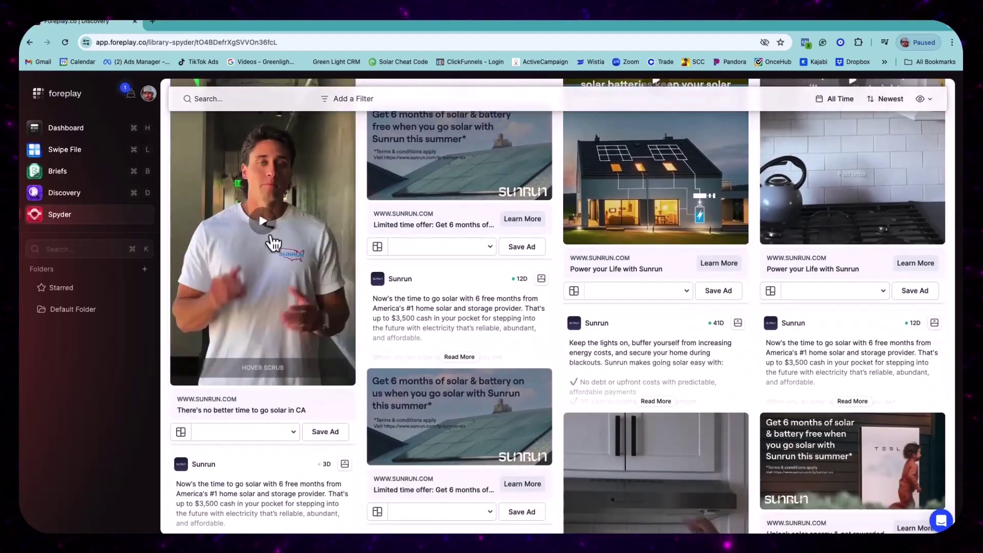
scroll(271, 253, up, 1)
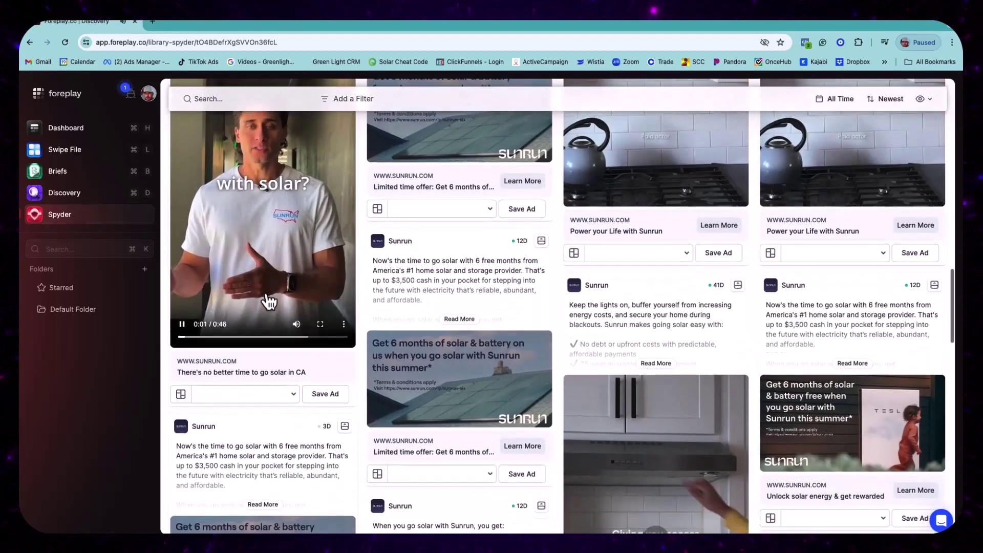
click(269, 304)
scroll(269, 303, up, 2)
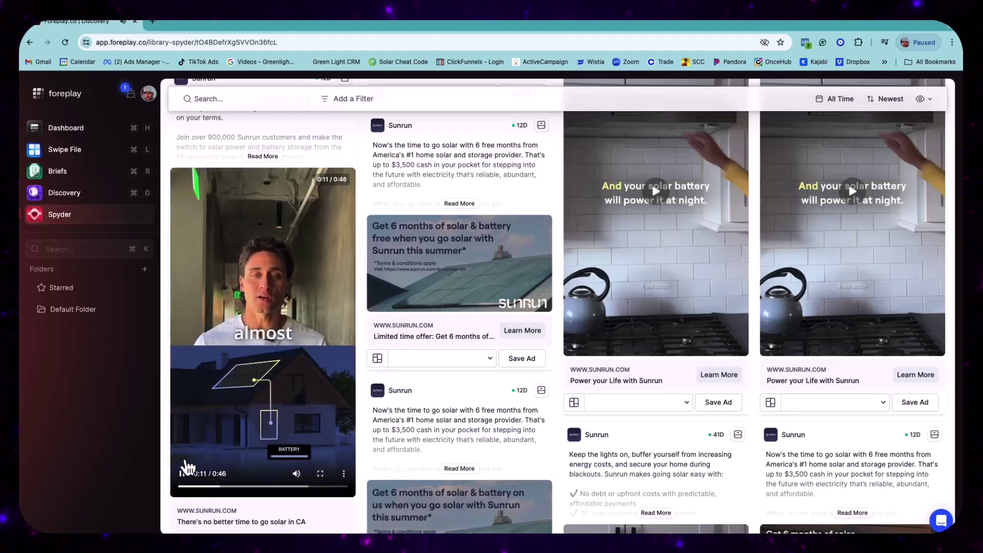
click(183, 474)
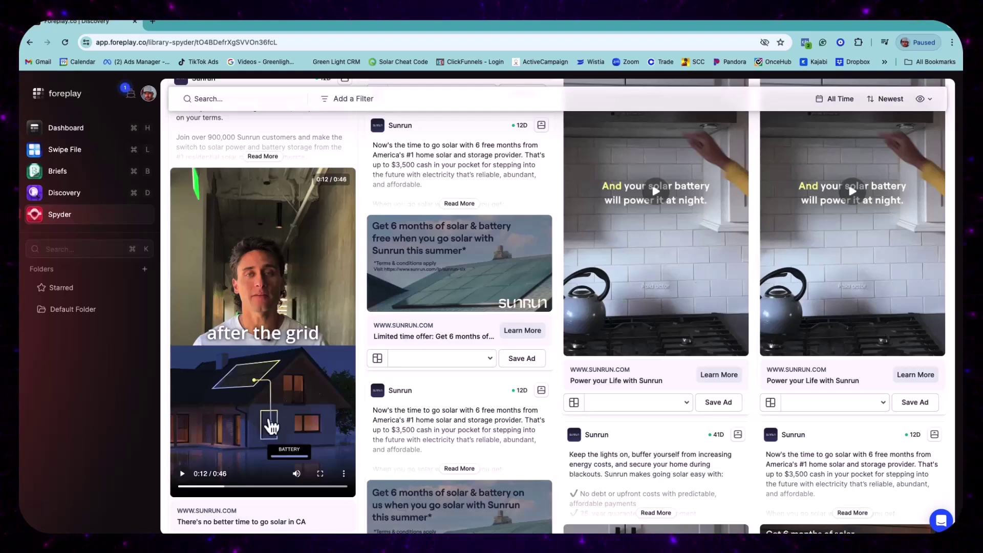
scroll(423, 390, down, 3)
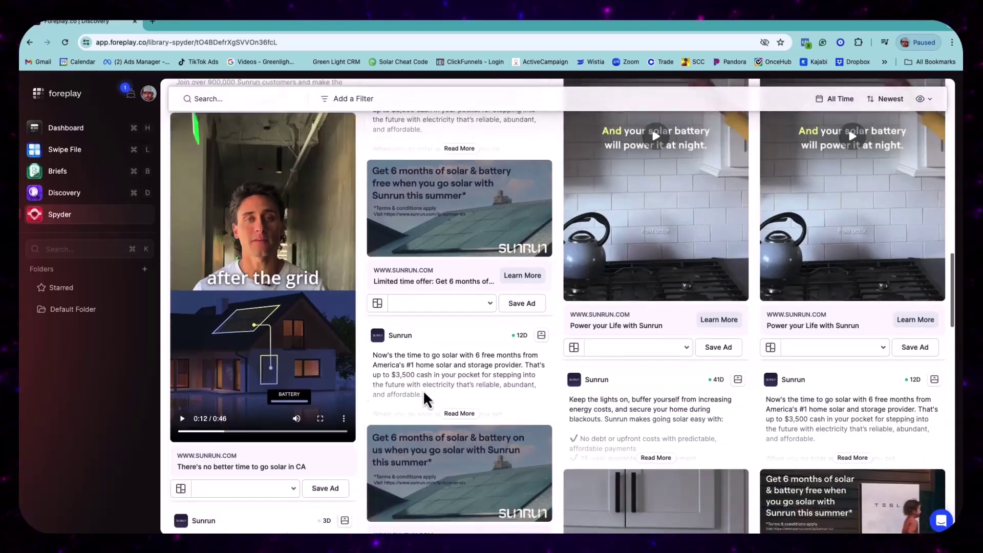
scroll(422, 389, down, 3)
scroll(423, 390, up, 8)
scroll(418, 388, up, 5)
scroll(415, 398, up, 5)
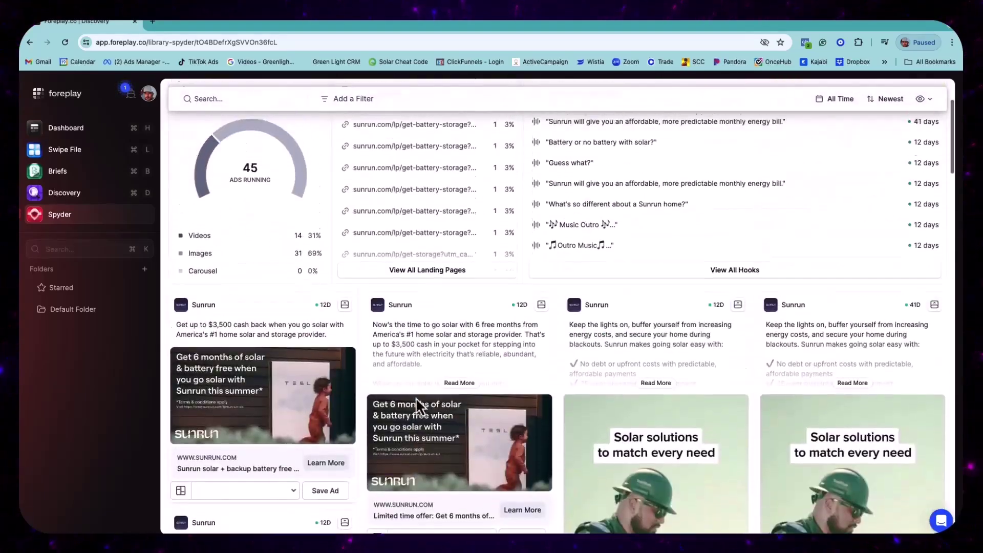
scroll(415, 397, down, 2)
scroll(416, 396, down, 4)
scroll(416, 397, up, 8)
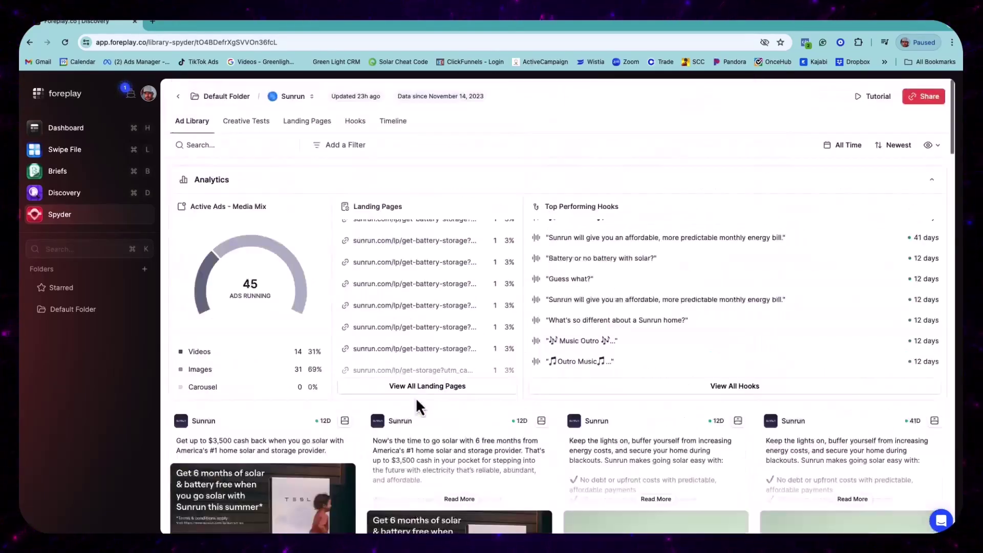
Step: Switch to Venture Solar's library and preview 'Venture Does Solar Better' and 'Join the Solar Revolution'
click(179, 97)
click(213, 181)
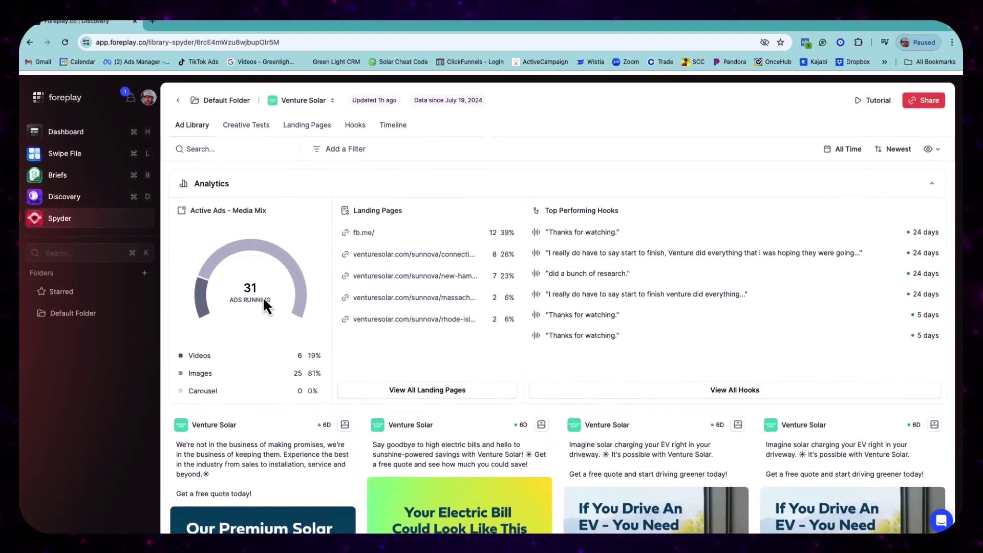
scroll(263, 297, down, 3)
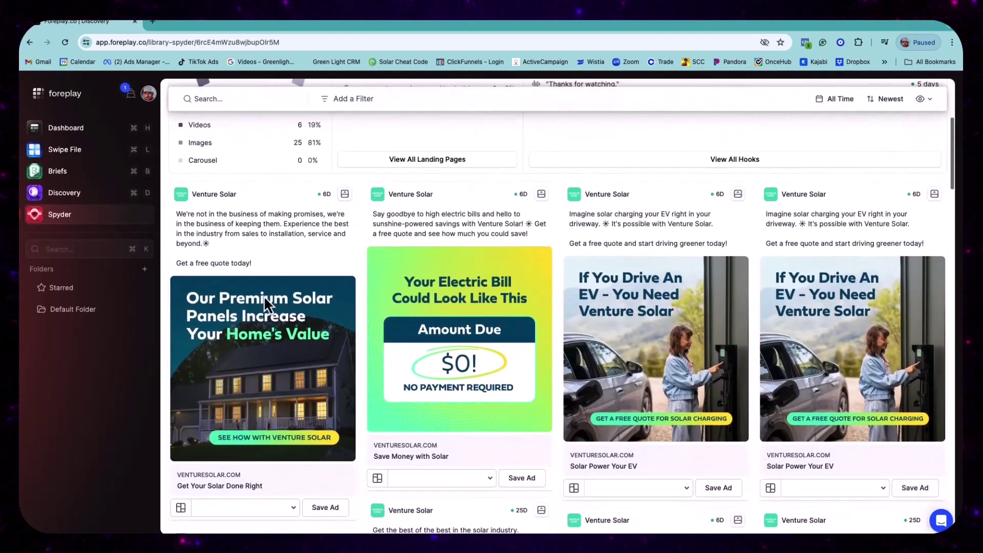
scroll(264, 296, down, 2)
scroll(264, 295, down, 1)
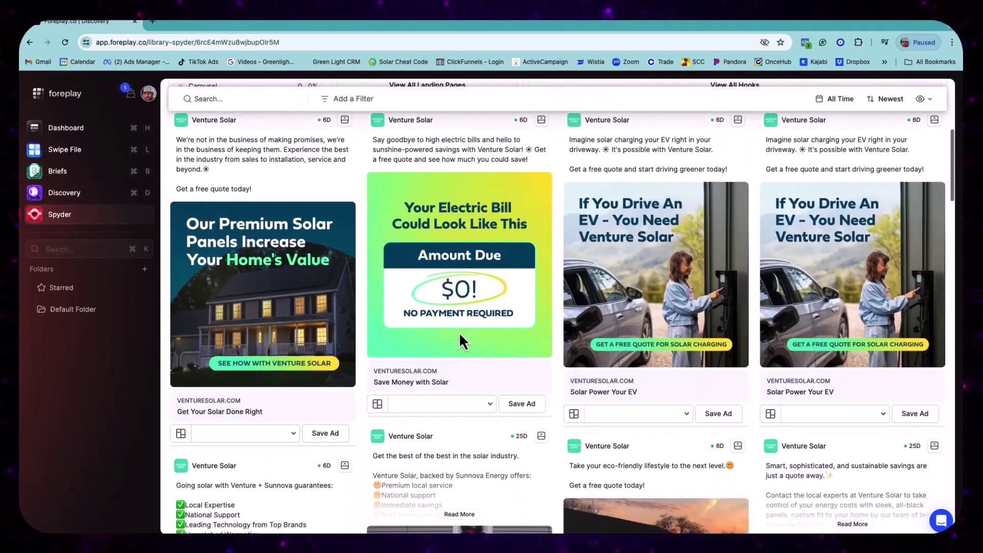
scroll(405, 330, up, 1)
scroll(404, 330, up, 3)
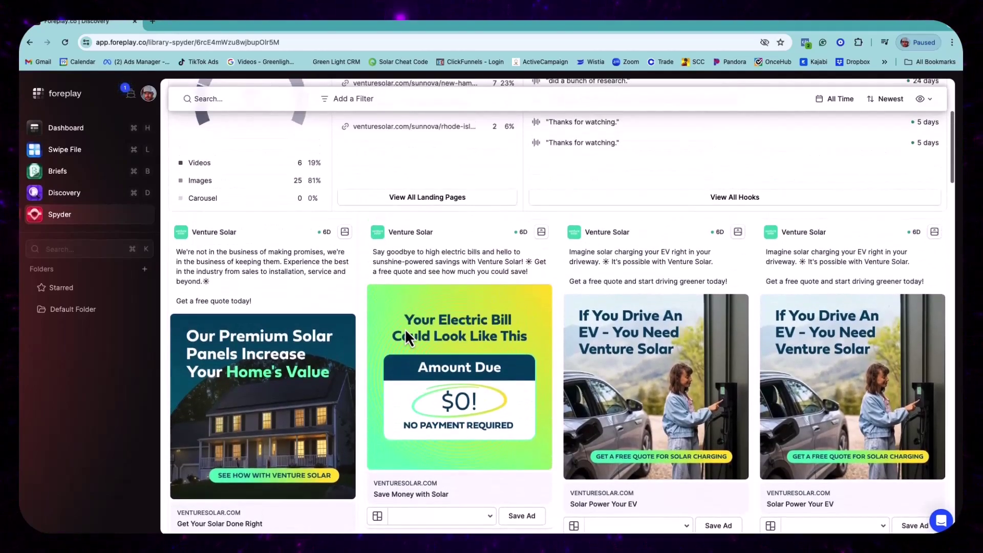
scroll(404, 331, up, 2)
scroll(405, 330, up, 3)
scroll(404, 330, up, 2)
scroll(394, 331, up, 1)
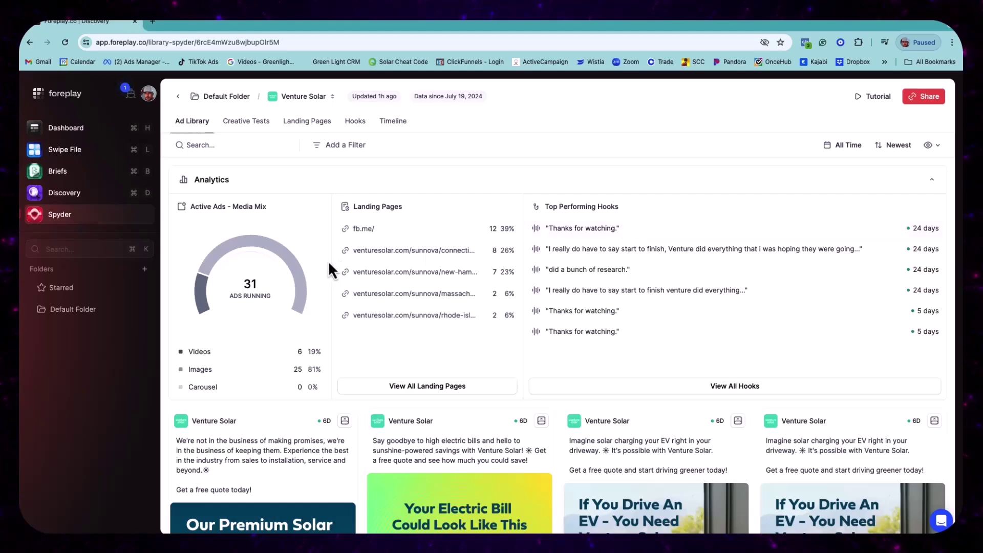
scroll(568, 280, down, 5)
scroll(568, 280, down, 5)
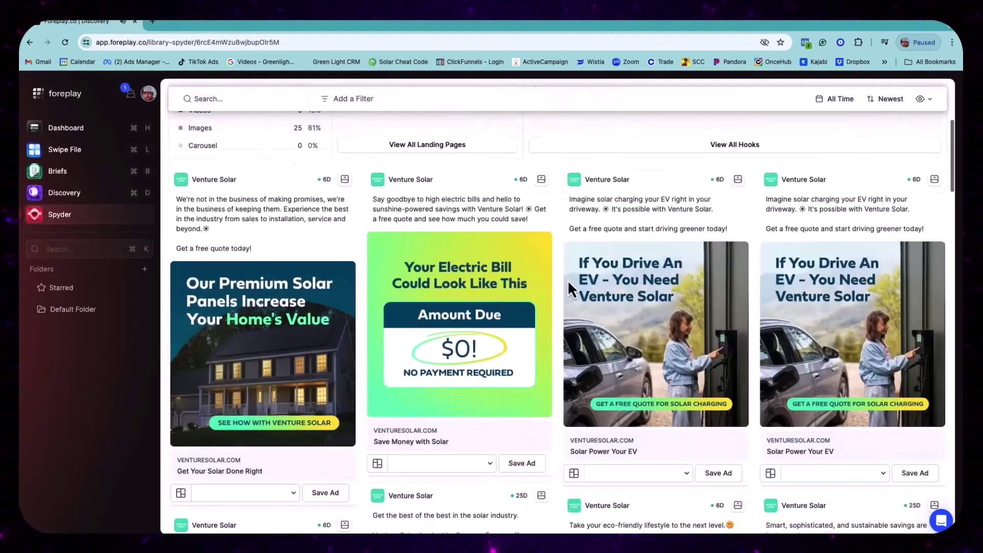
scroll(567, 279, down, 5)
scroll(568, 280, up, 3)
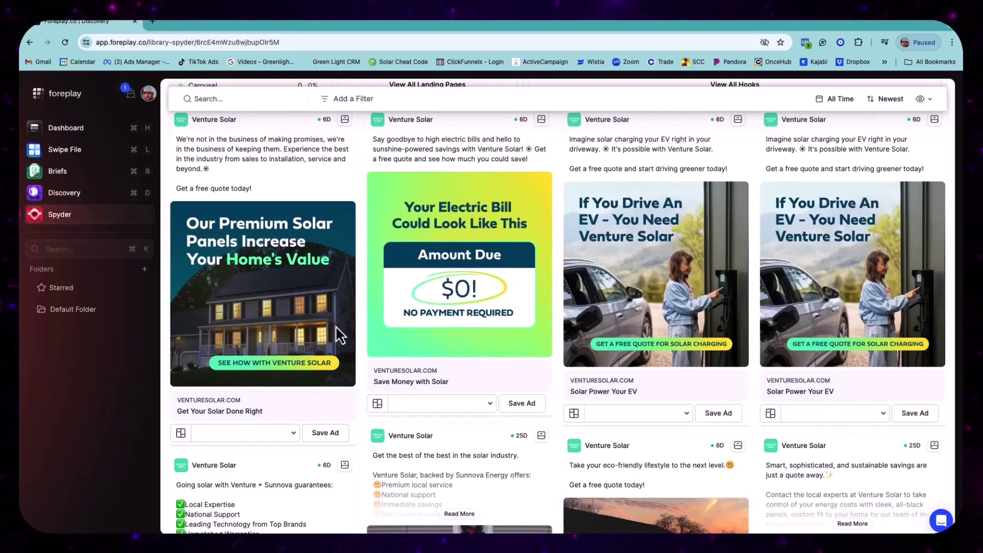
scroll(429, 329, down, 5)
scroll(433, 338, down, 3)
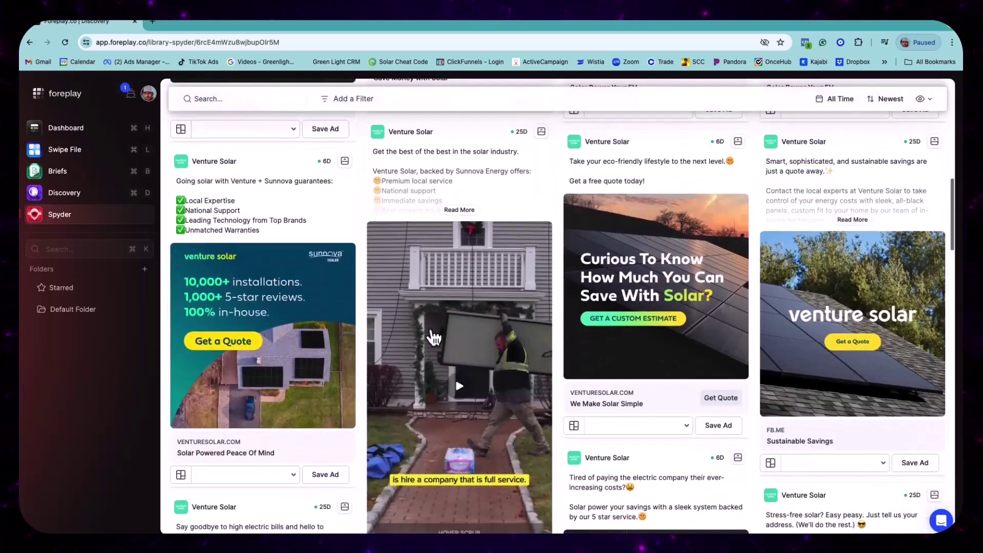
scroll(433, 338, down, 3)
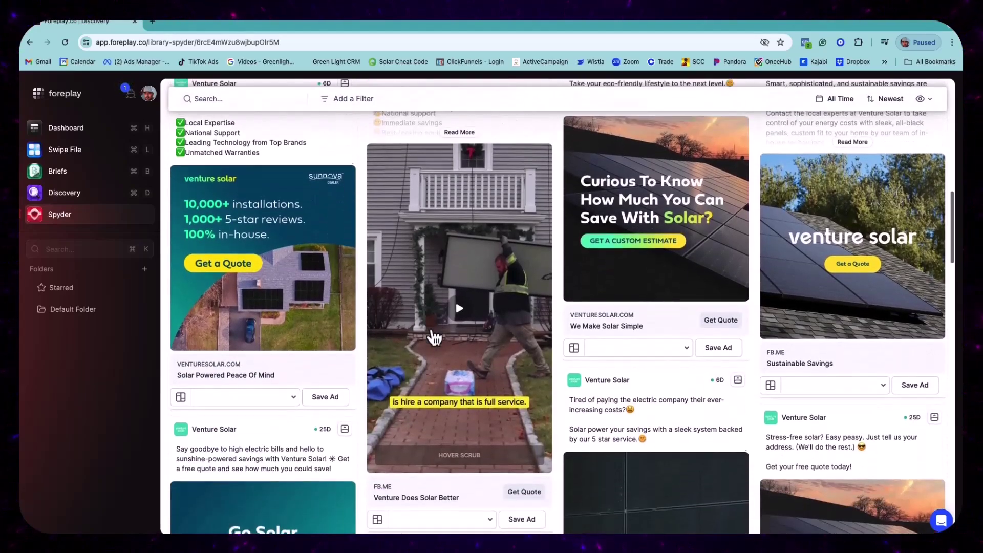
click(459, 307)
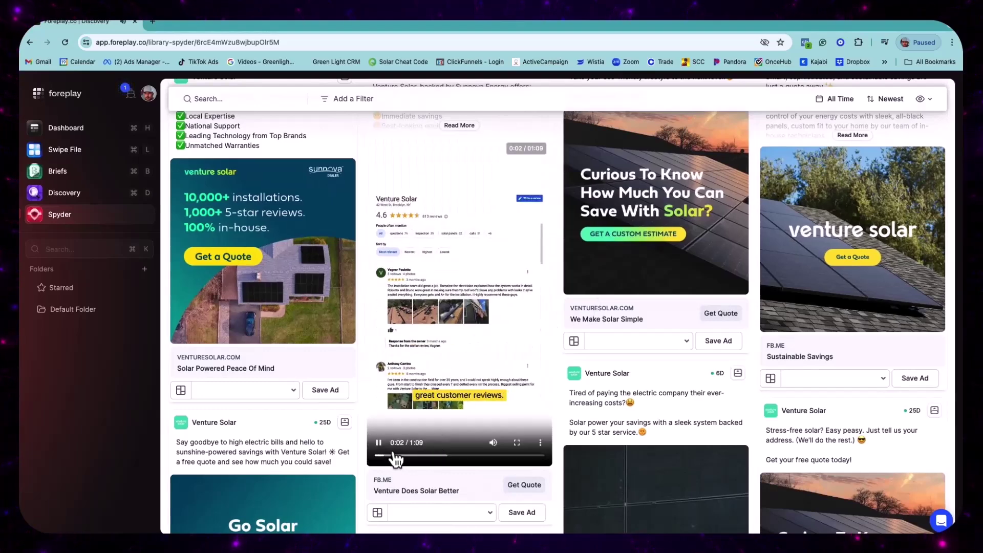
mouse_move(458, 322)
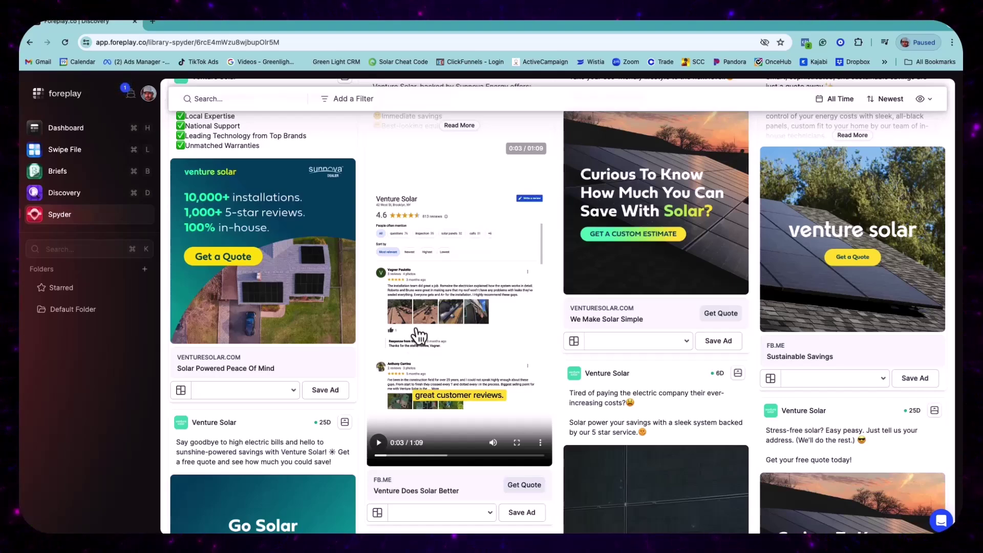
scroll(418, 318, down, 2)
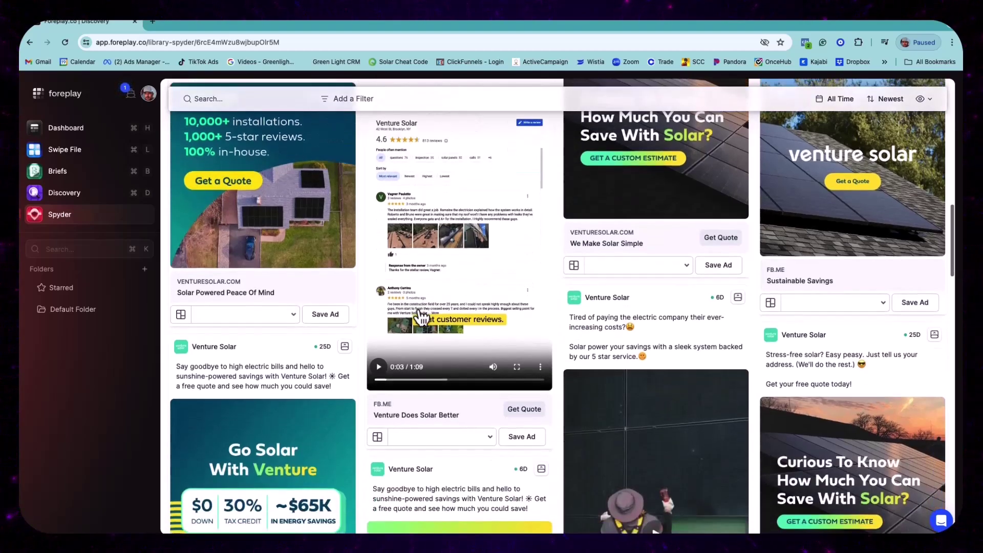
scroll(422, 327, down, 5)
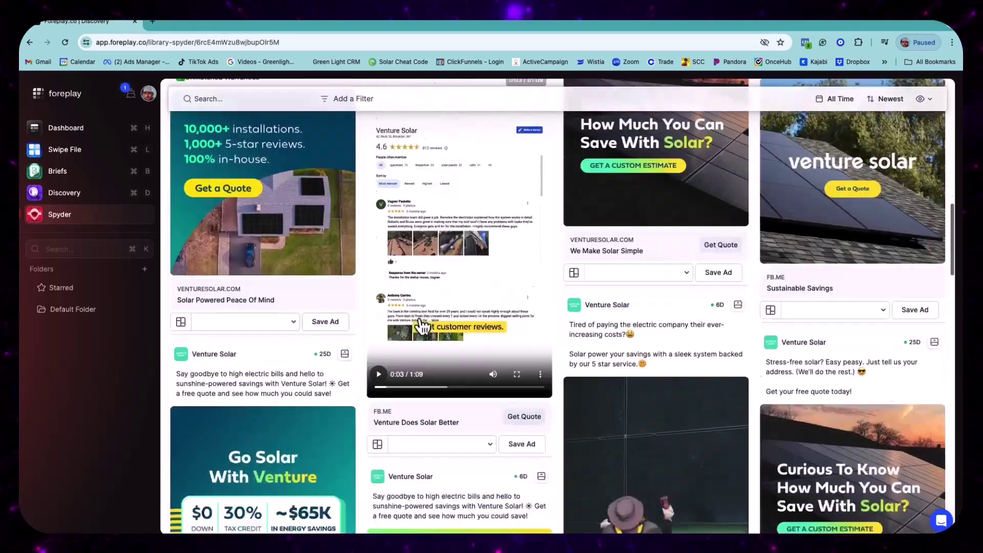
scroll(423, 326, down, 3)
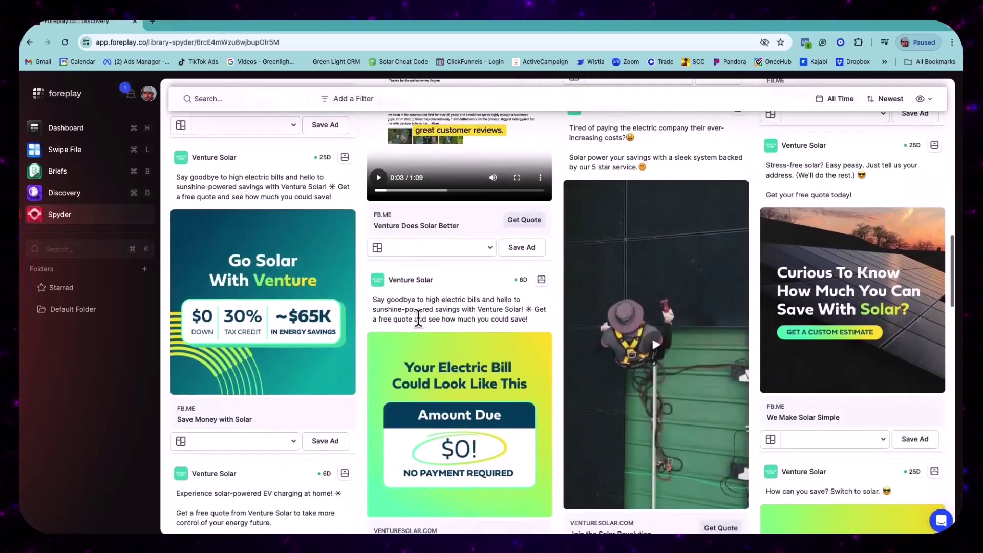
click(657, 364)
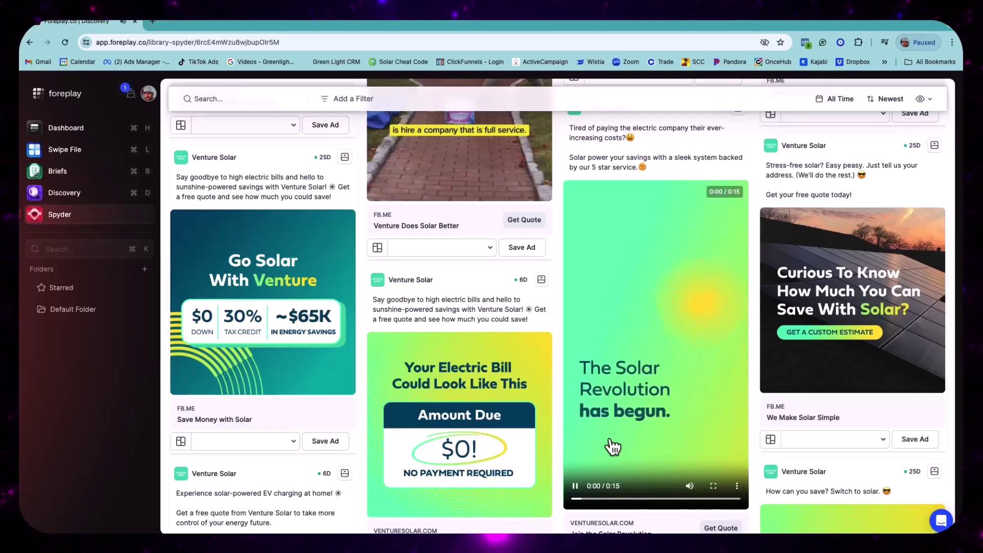
click(574, 485)
scroll(610, 434, down, 5)
scroll(611, 434, down, 5)
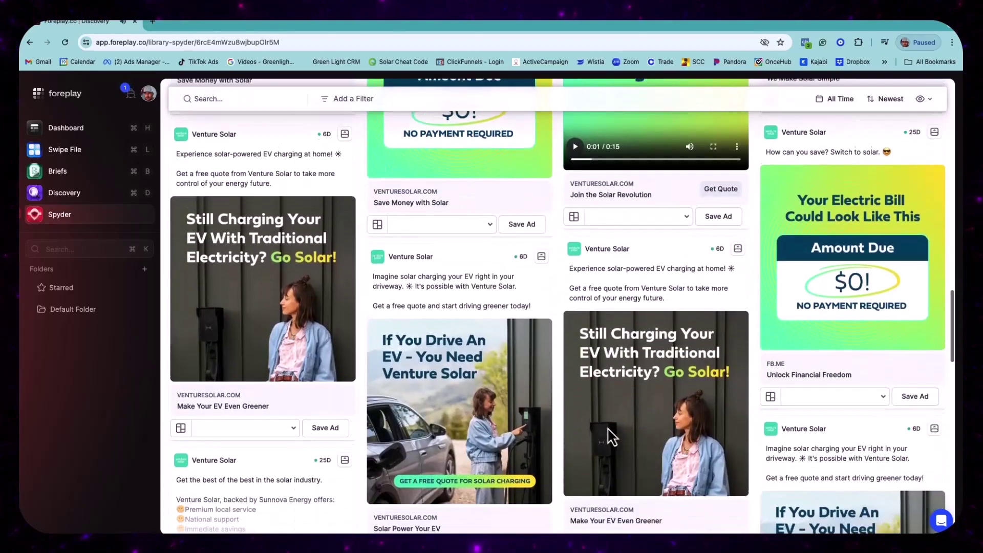
scroll(610, 434, down, 5)
scroll(610, 434, down, 3)
scroll(612, 435, down, 5)
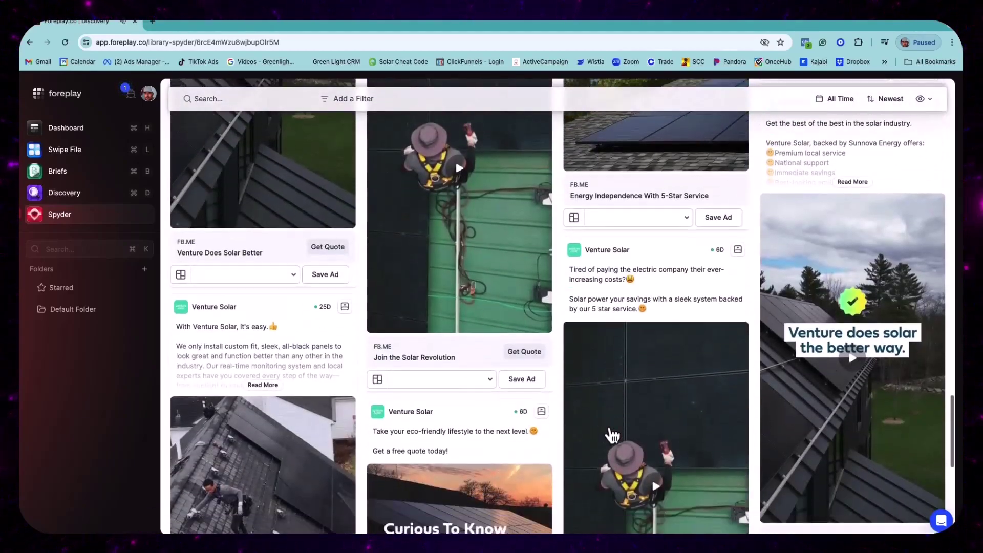
scroll(611, 435, down, 5)
scroll(611, 435, down, 5)
scroll(611, 435, down, 5)
scroll(611, 435, up, 5)
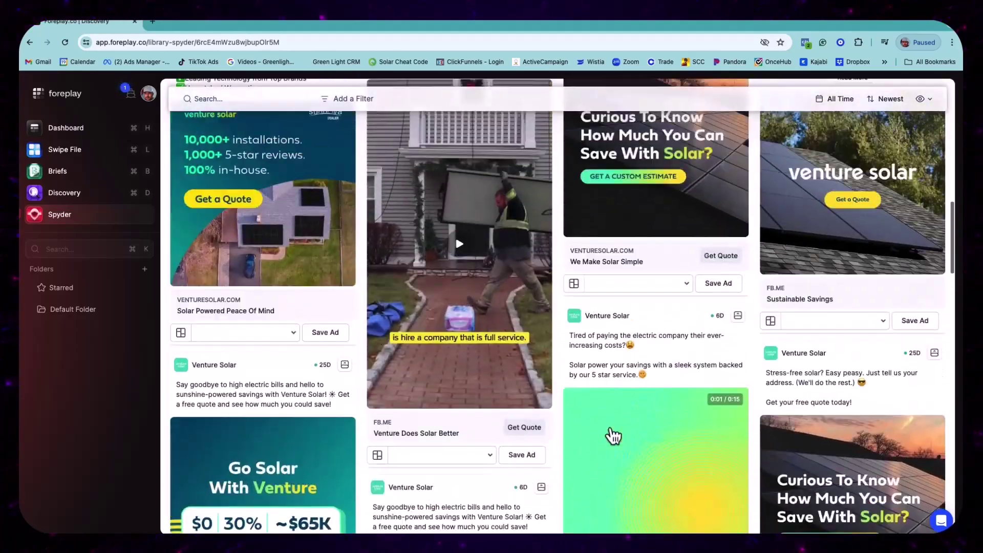
scroll(612, 436, up, 5)
scroll(481, 415, down, 1)
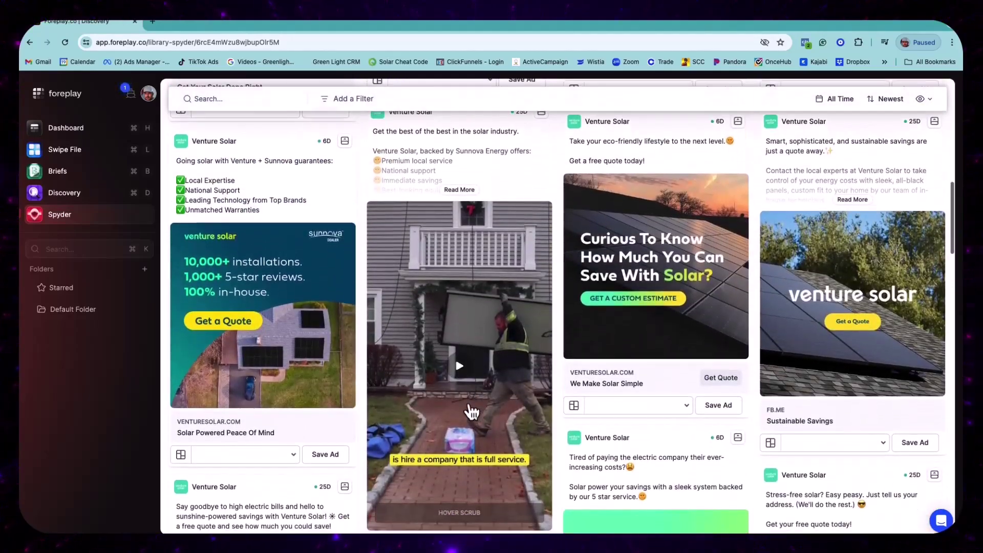
scroll(444, 396, down, 1)
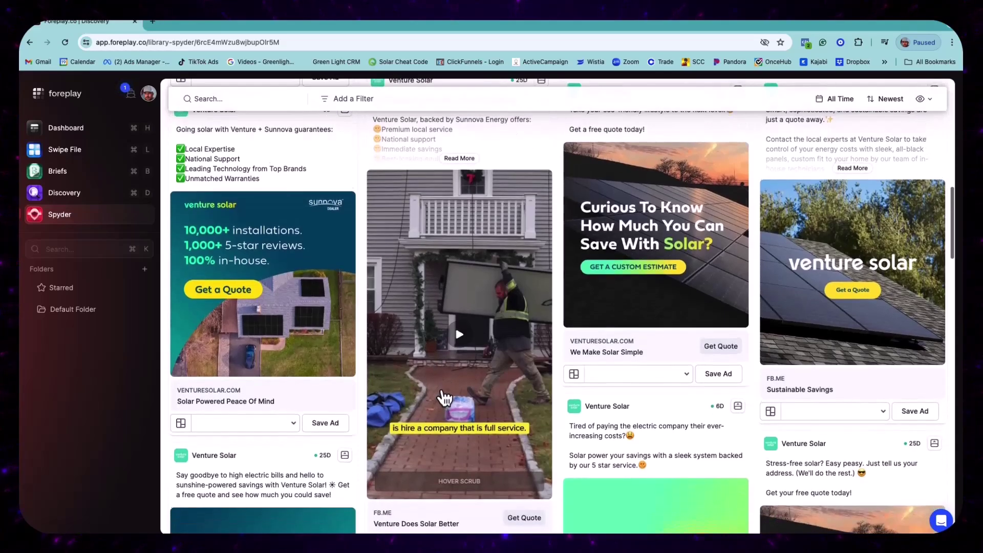
scroll(444, 397, down, 1)
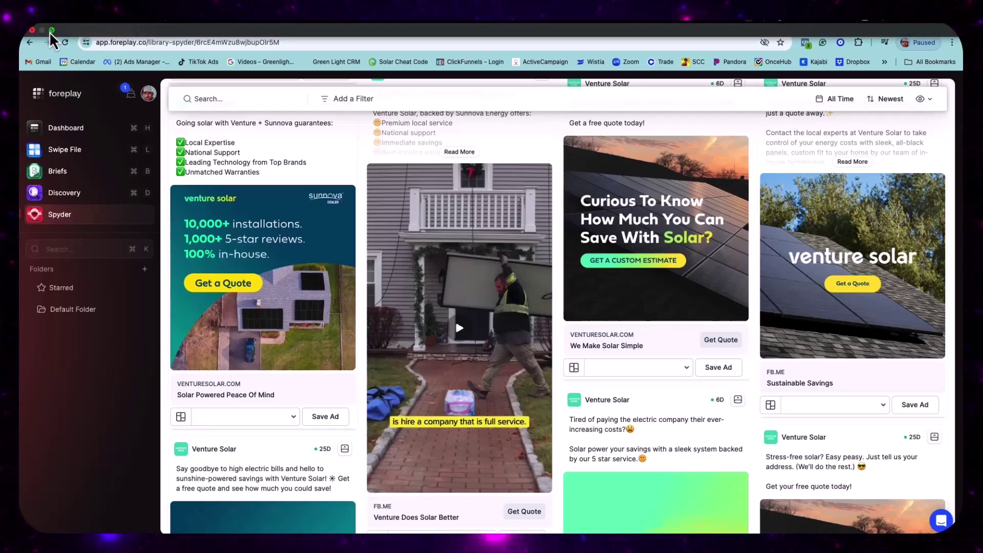
Step: Exit full screen and maximize the Descript Projects window
click(50, 33)
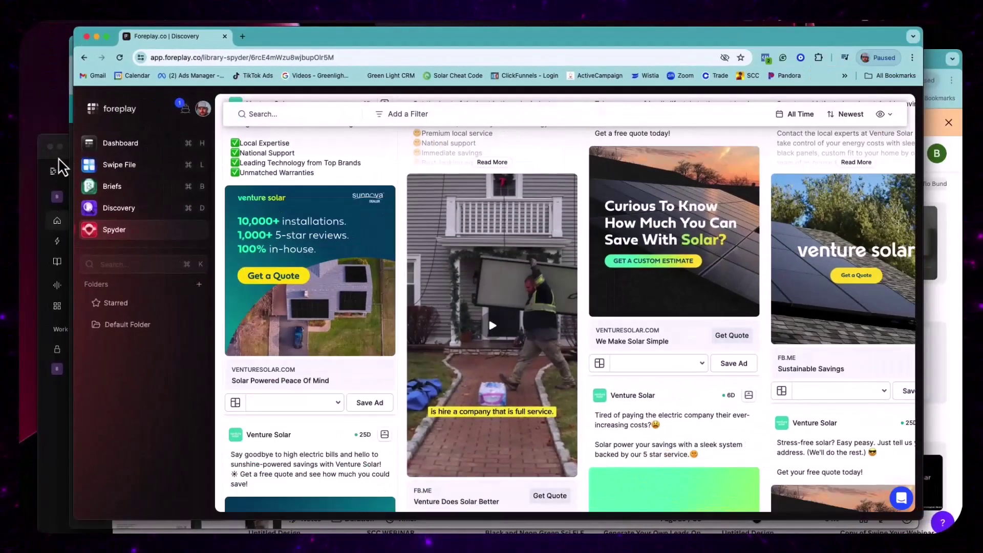
click(62, 165)
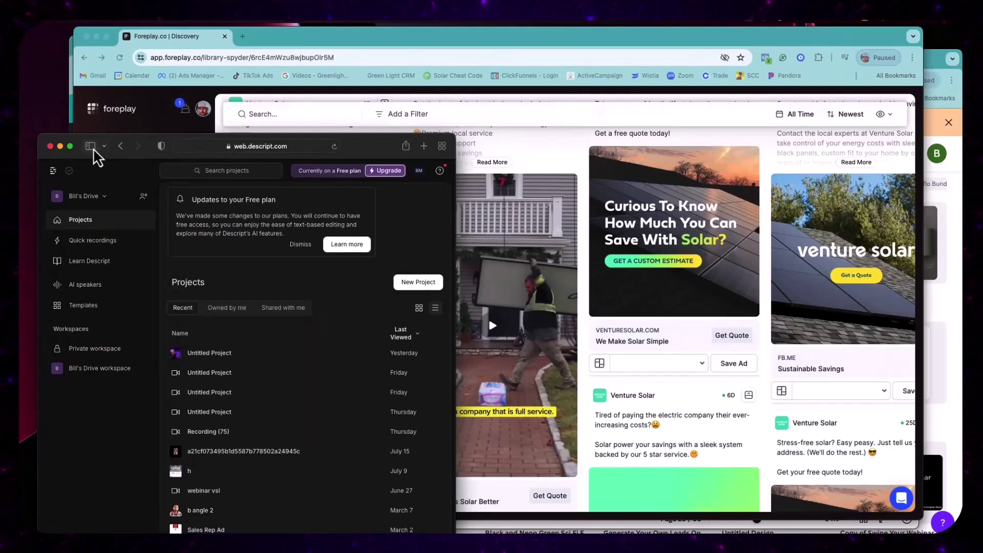
click(70, 145)
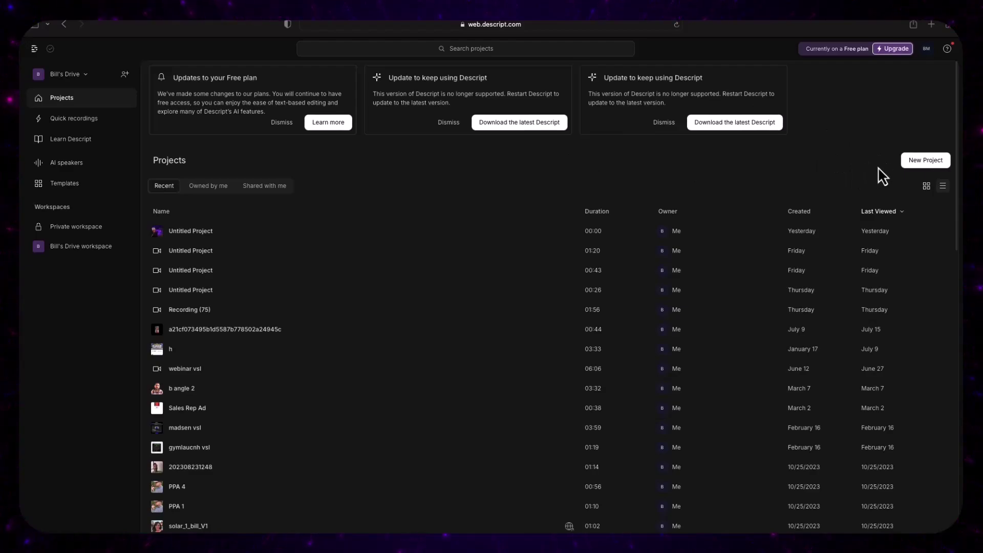
Step: Create a new Descript video project and open its record-into-script options
click(914, 162)
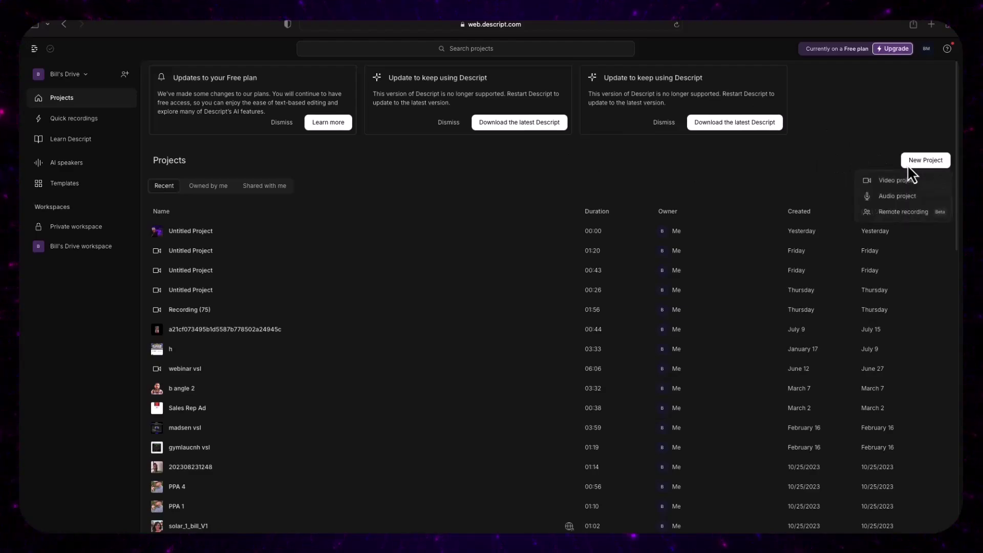
click(899, 183)
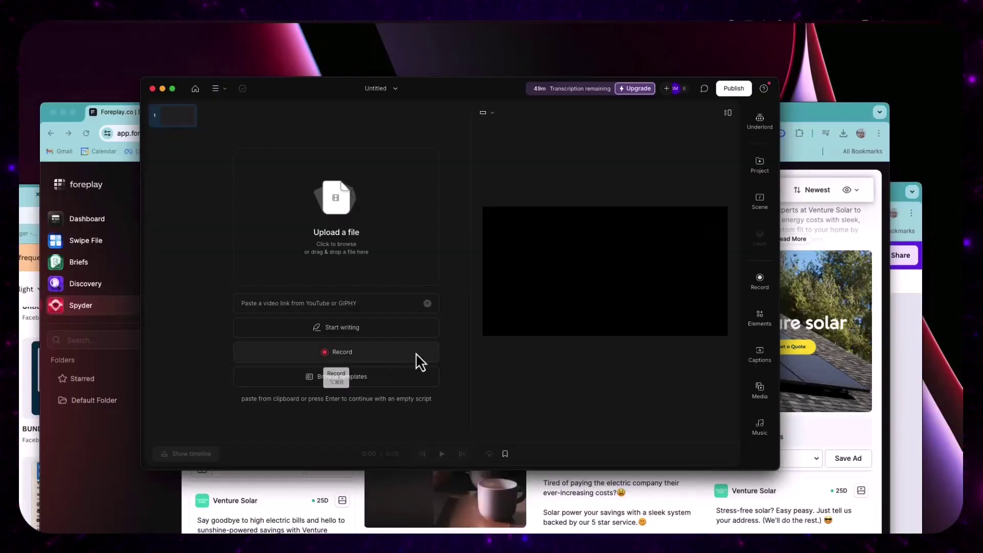
click(341, 351)
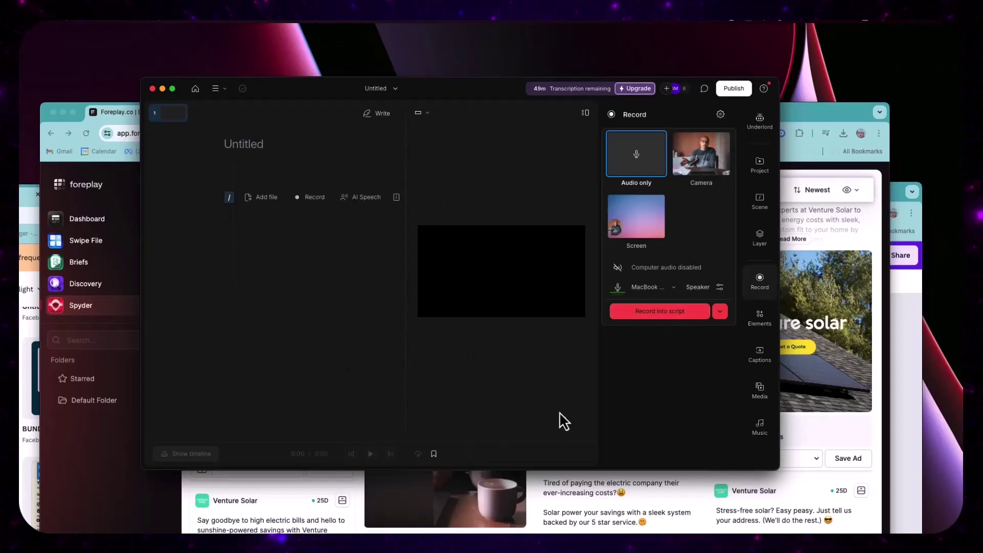
Step: Play the Venture Solar video ad in Foreplay for Descript's audio recording, then return to Descript
click(545, 497)
mouse_move(445, 384)
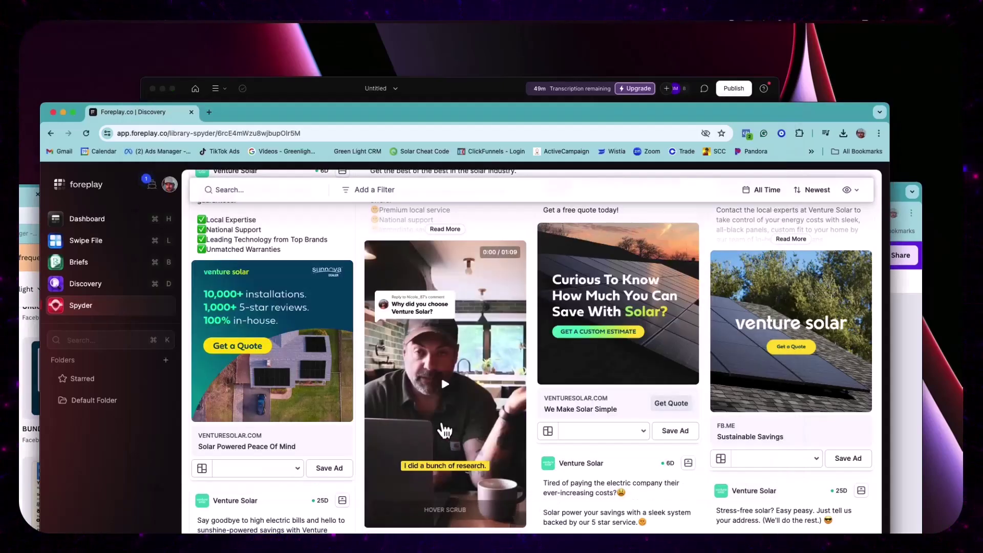
click(542, 84)
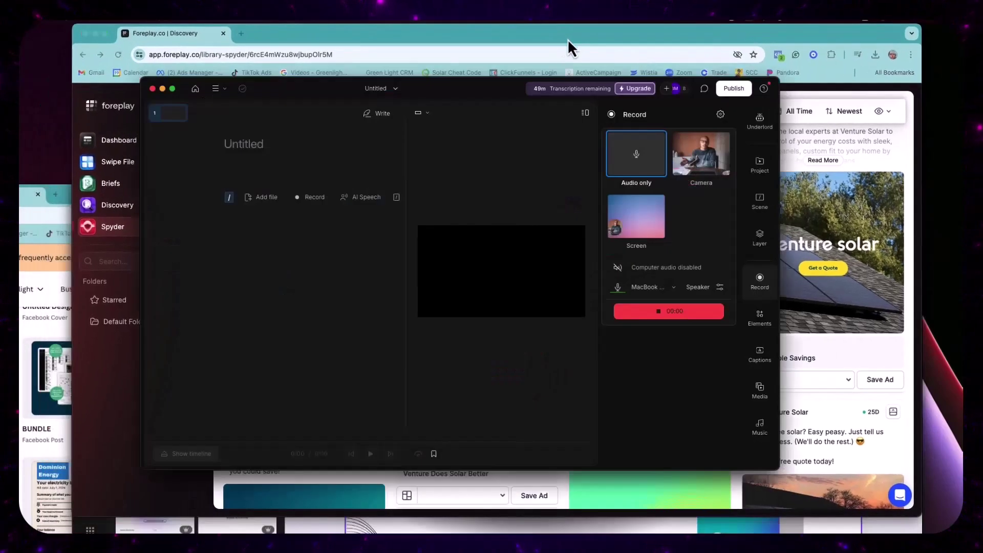
click(404, 35)
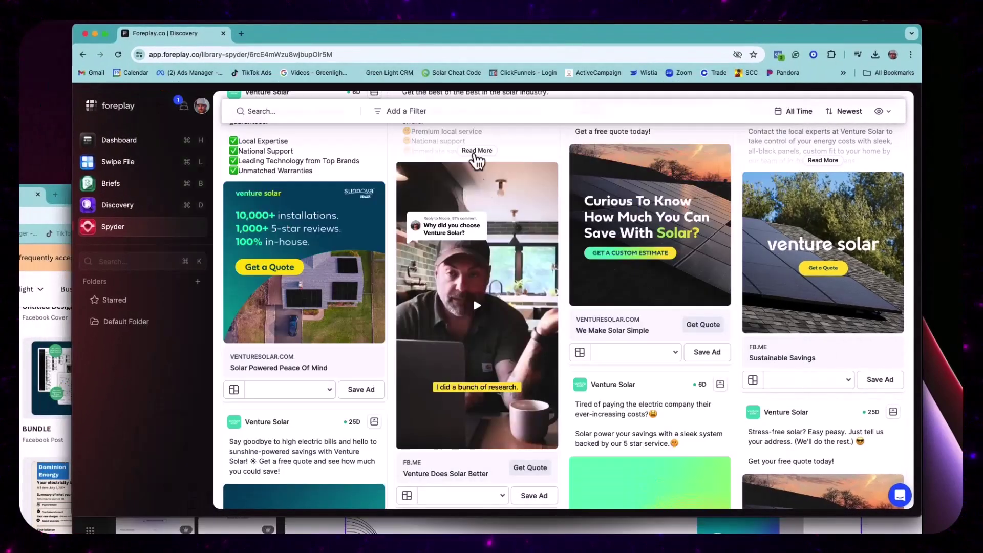
click(474, 290)
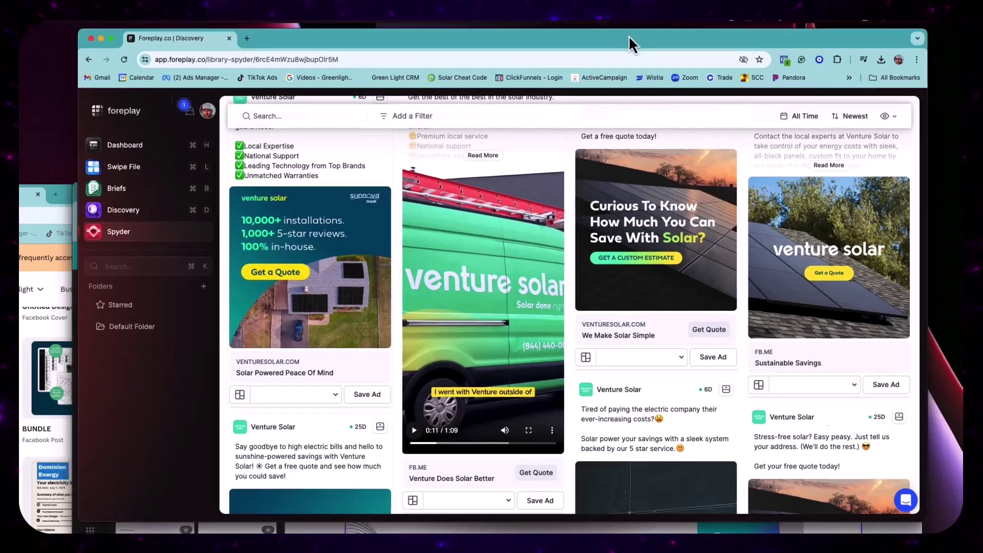
drag(631, 31, 468, 188)
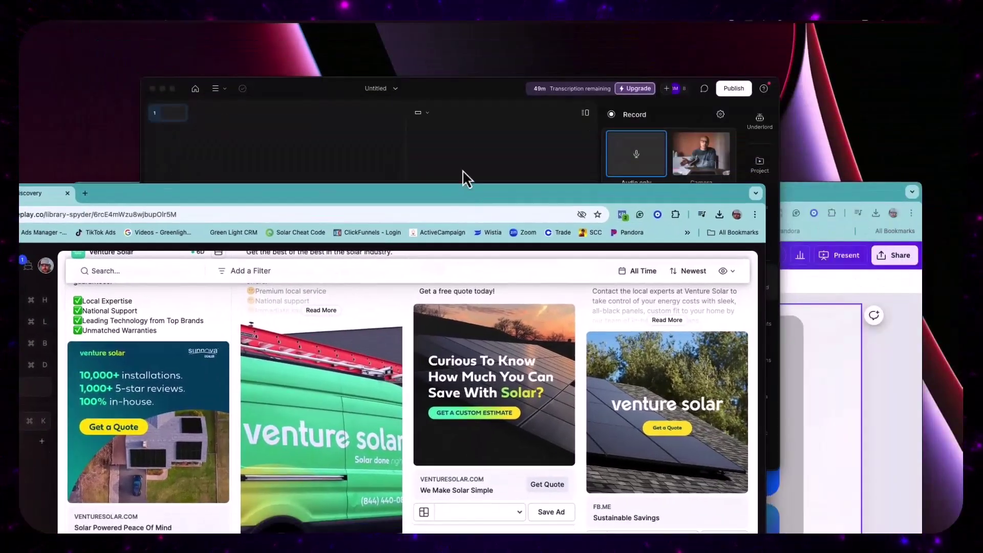
click(469, 121)
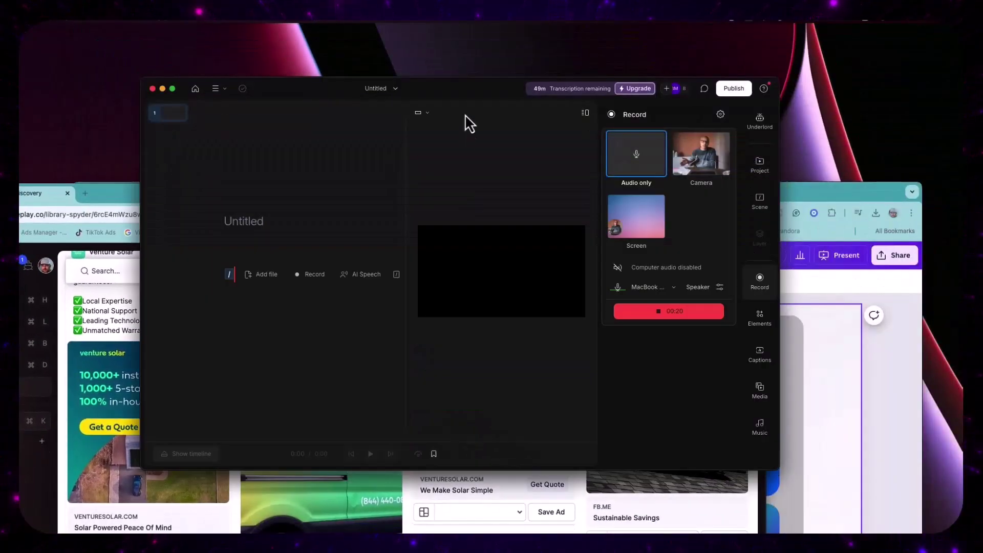
Step: End the 22-second recording, then select and deselect the resulting transcript
click(674, 314)
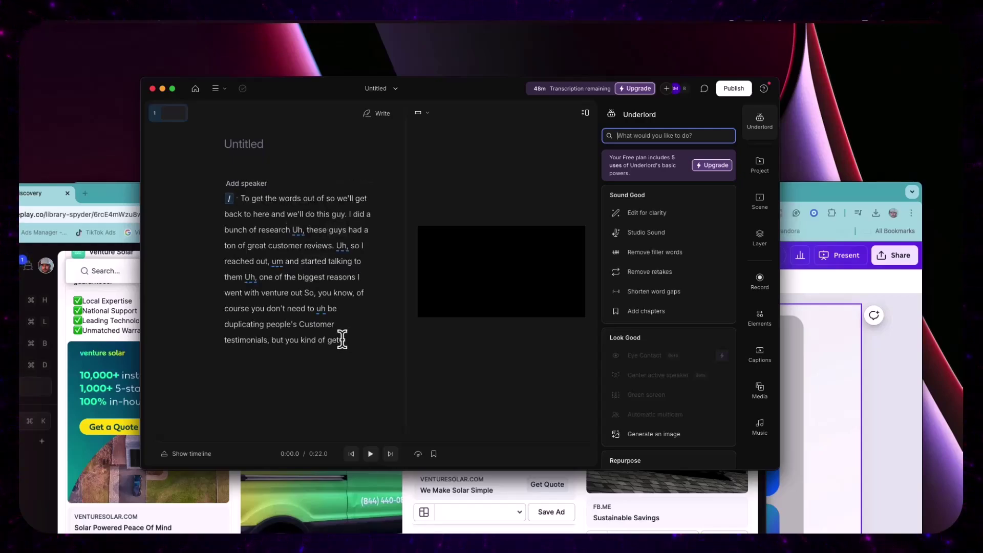
drag(342, 340, 250, 201)
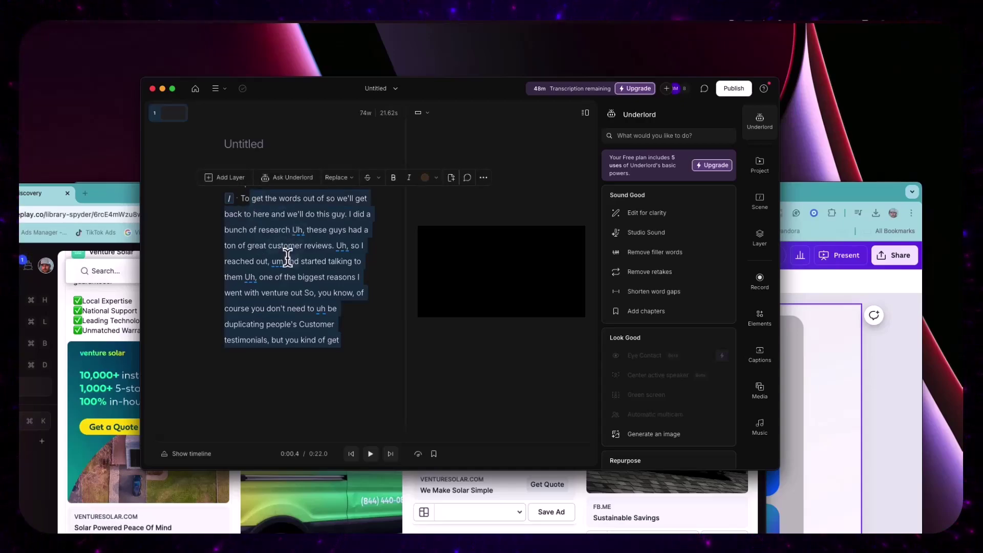
click(239, 323)
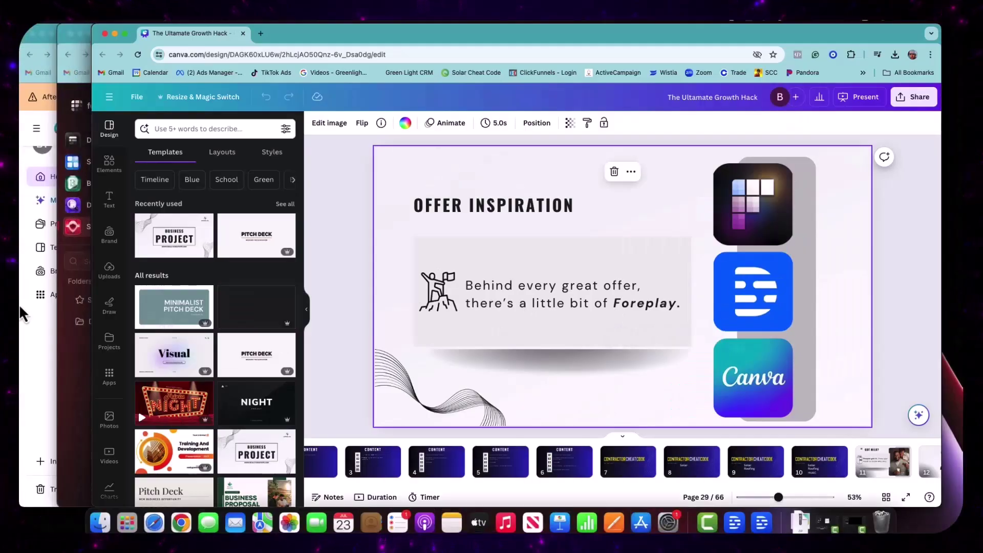
Step: Open the 'Copy of Copy of Go Solar' design and begin editing its headline
click(42, 375)
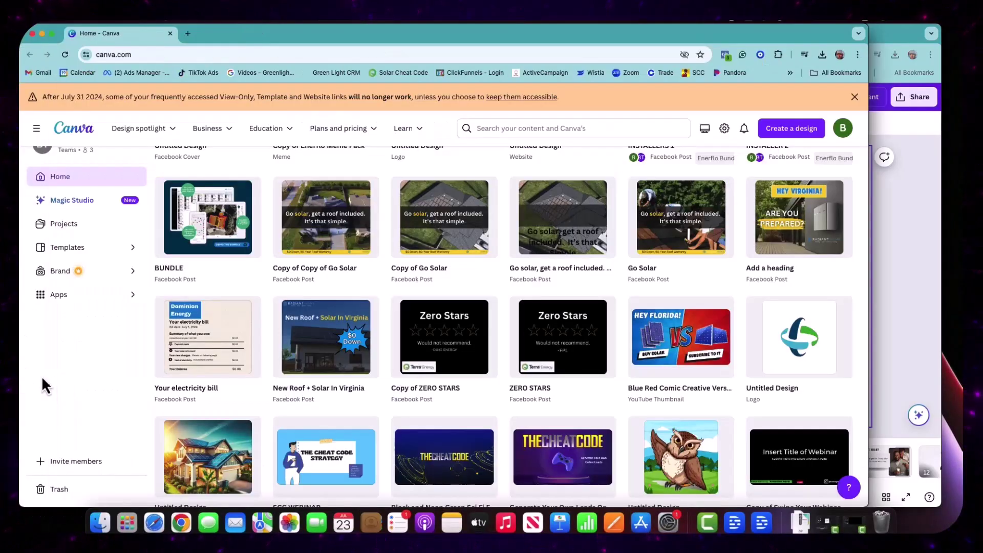
scroll(491, 358, up, 3)
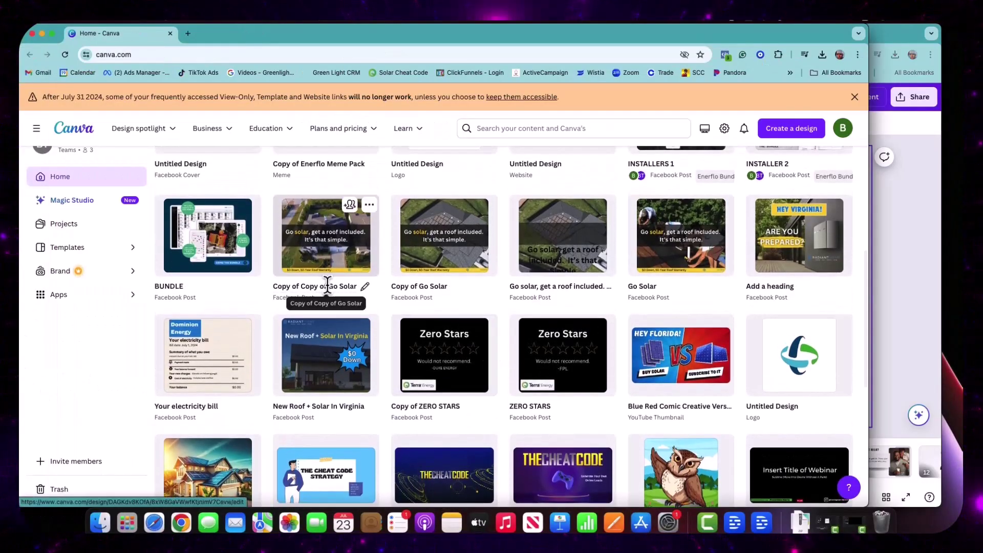
click(347, 246)
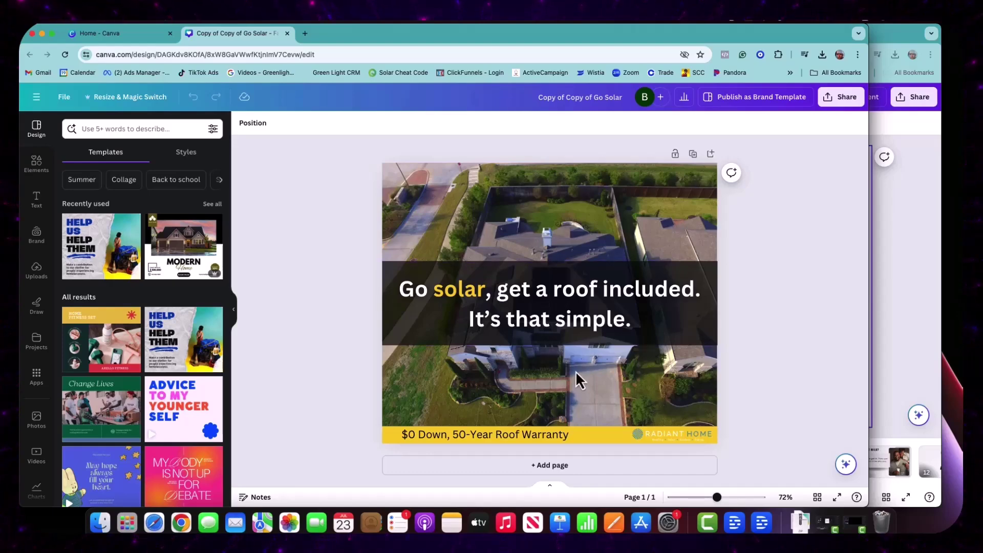
click(541, 327)
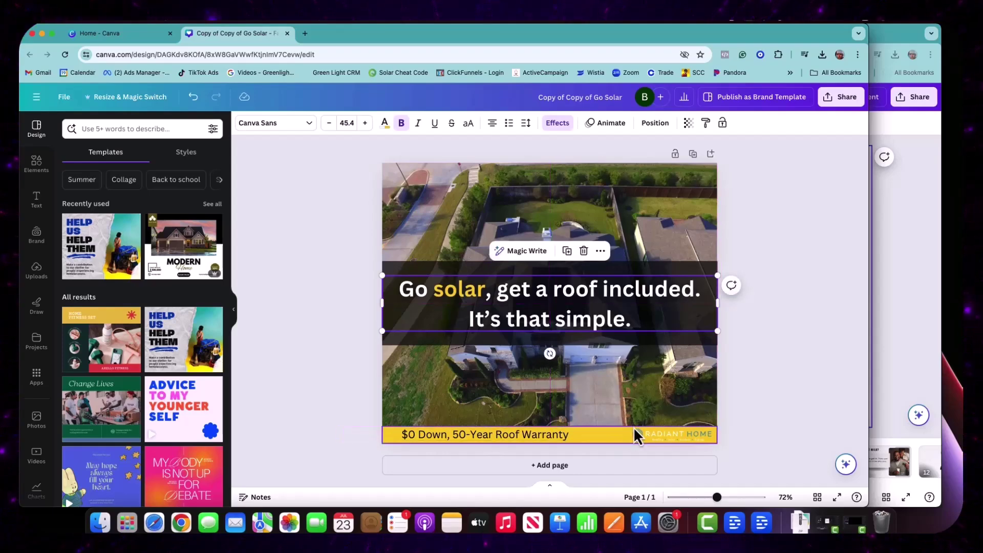
click(524, 305)
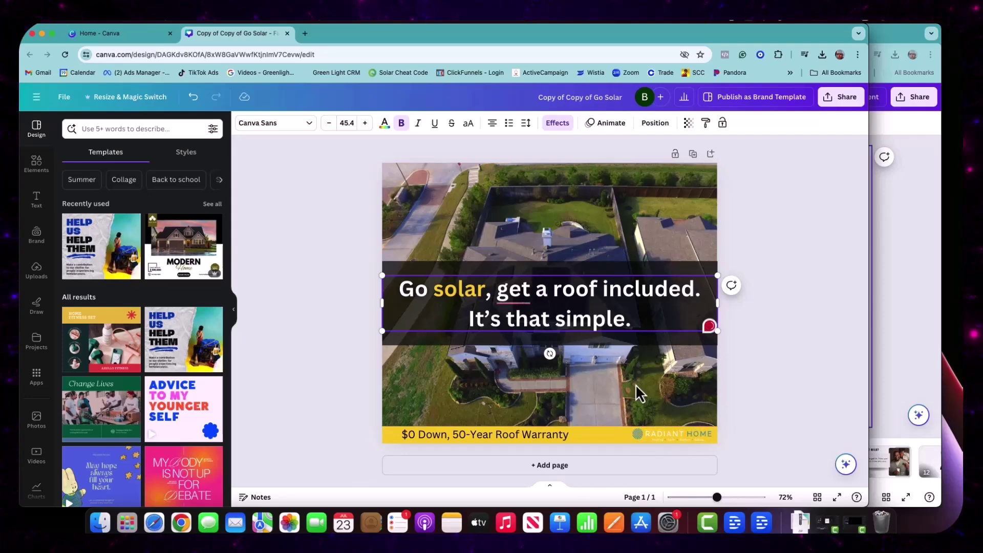
mouse_move(512, 289)
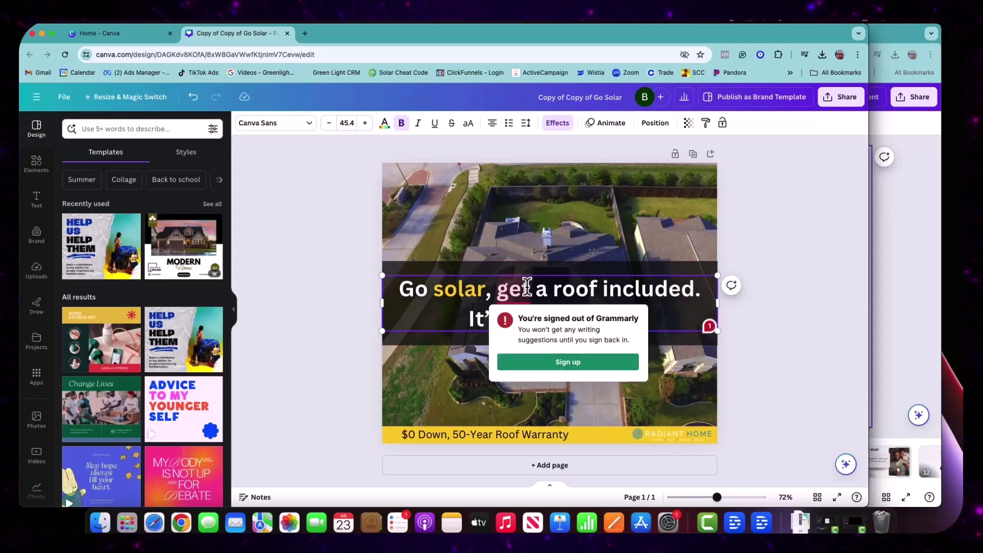
click(606, 238)
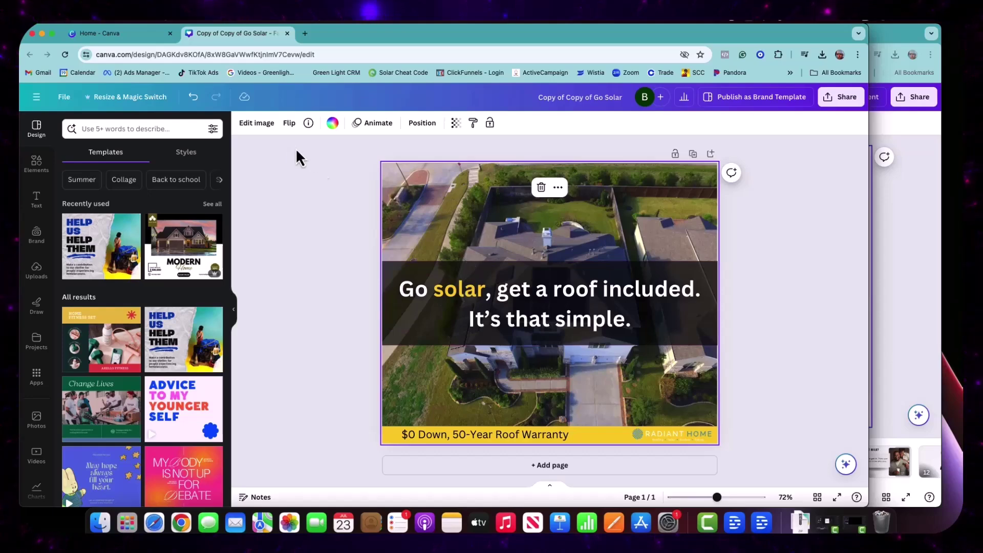
Step: Select the headline, the '$0 Down, 50-Year Roof Warranty' line and the house photo, then show Uploads
click(461, 301)
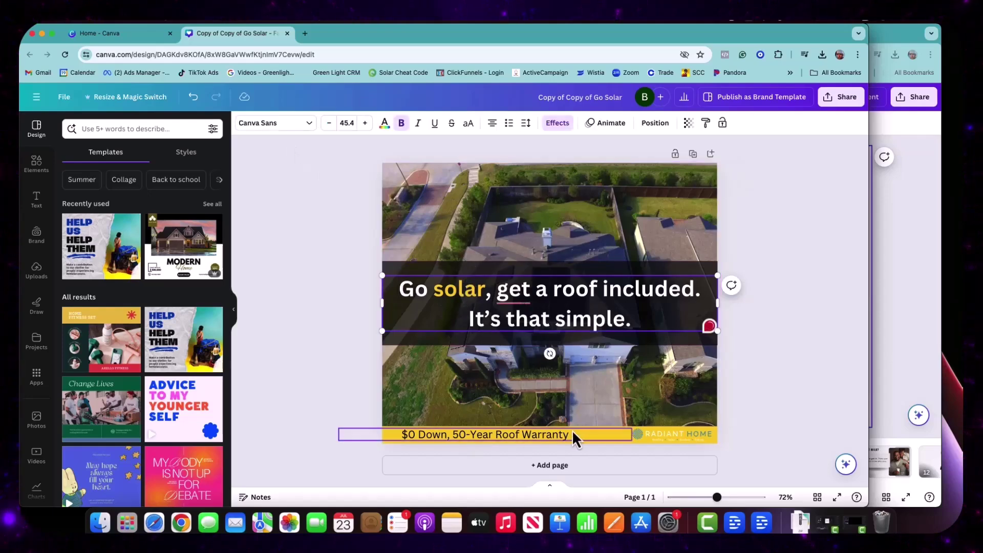
click(604, 434)
click(592, 391)
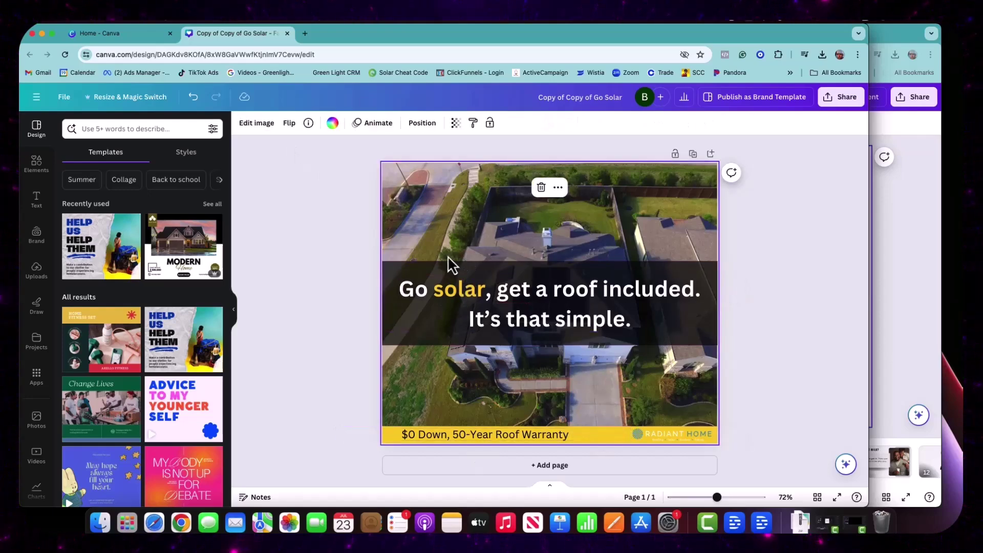
click(35, 273)
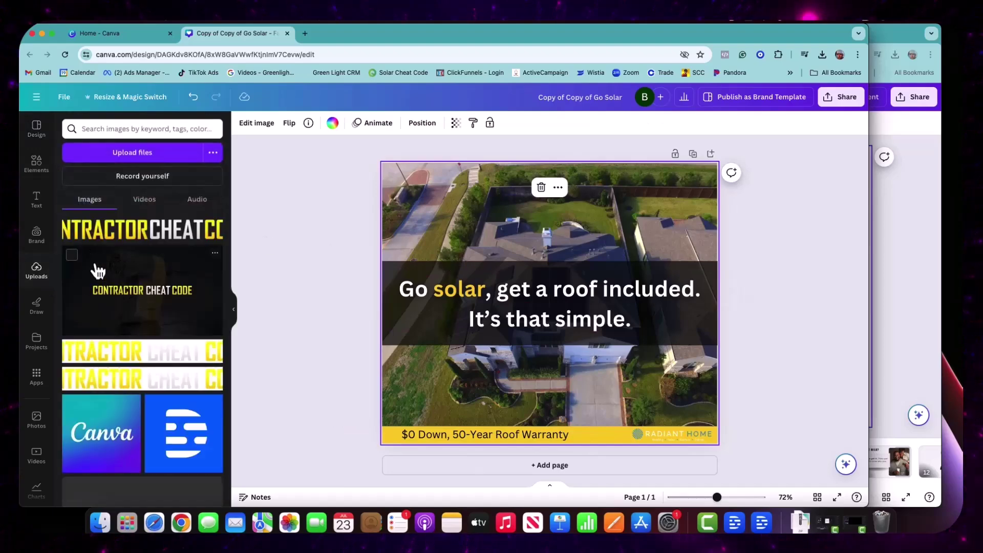